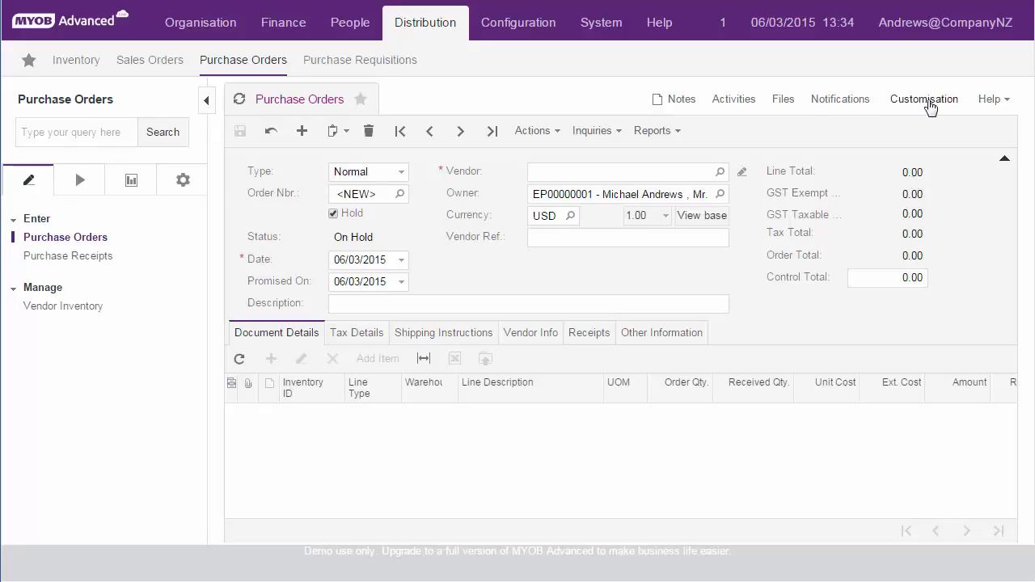
Create a customization project named POCust and select it as the current project for the Purchase Orders screen.
left_click(929, 100)
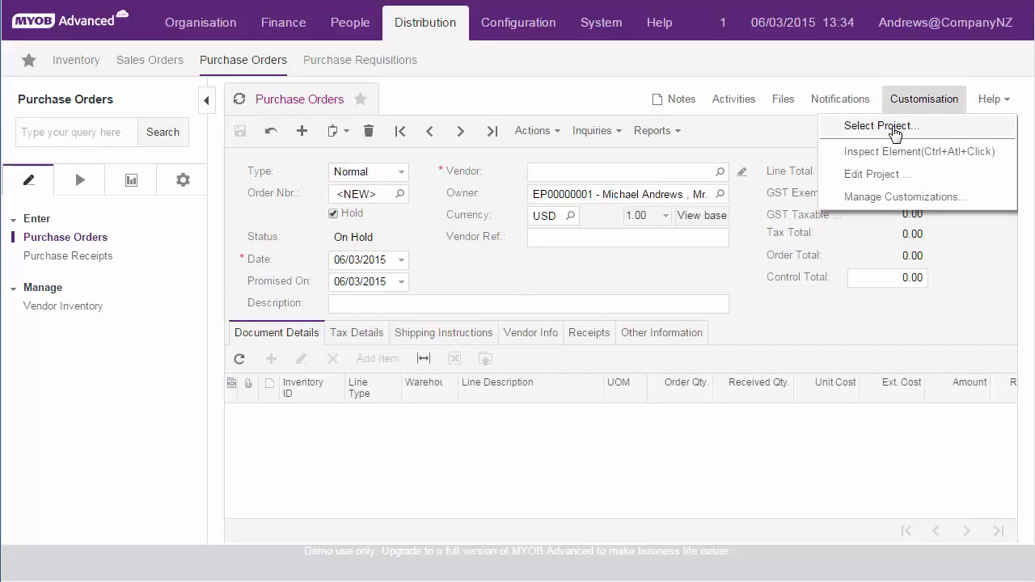
left_click(894, 127)
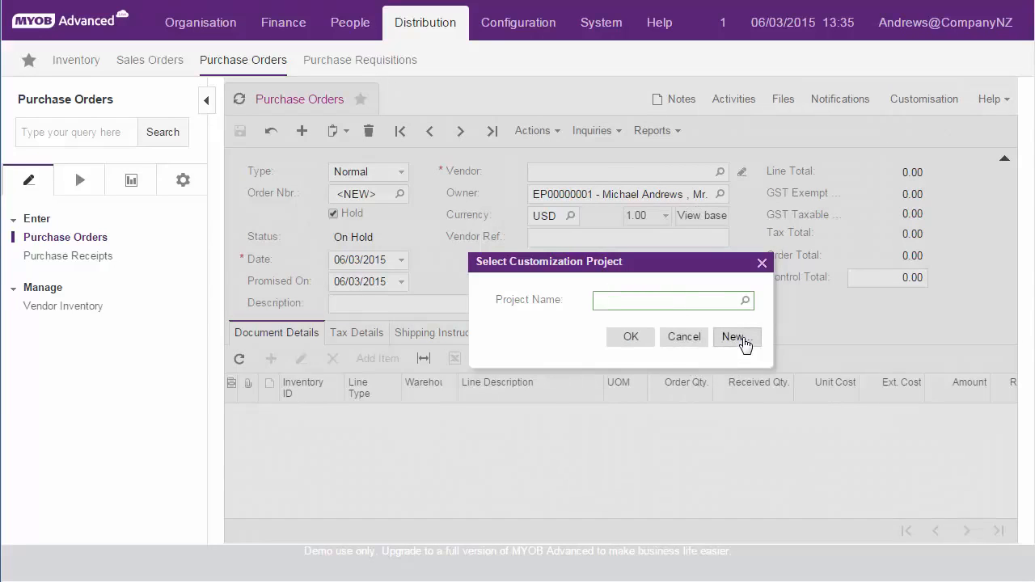
left_click(744, 345)
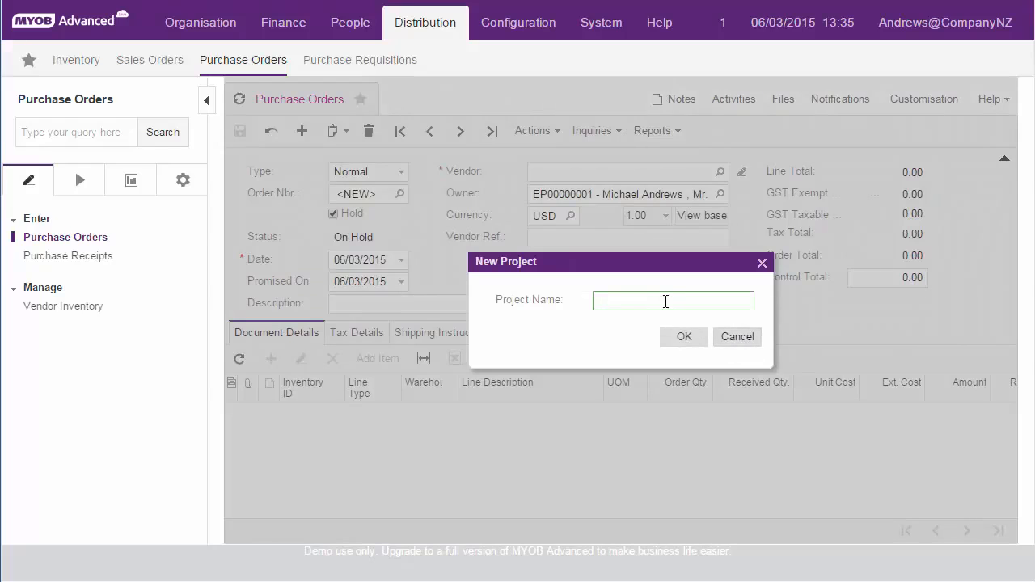
type("POCust")
left_click(678, 337)
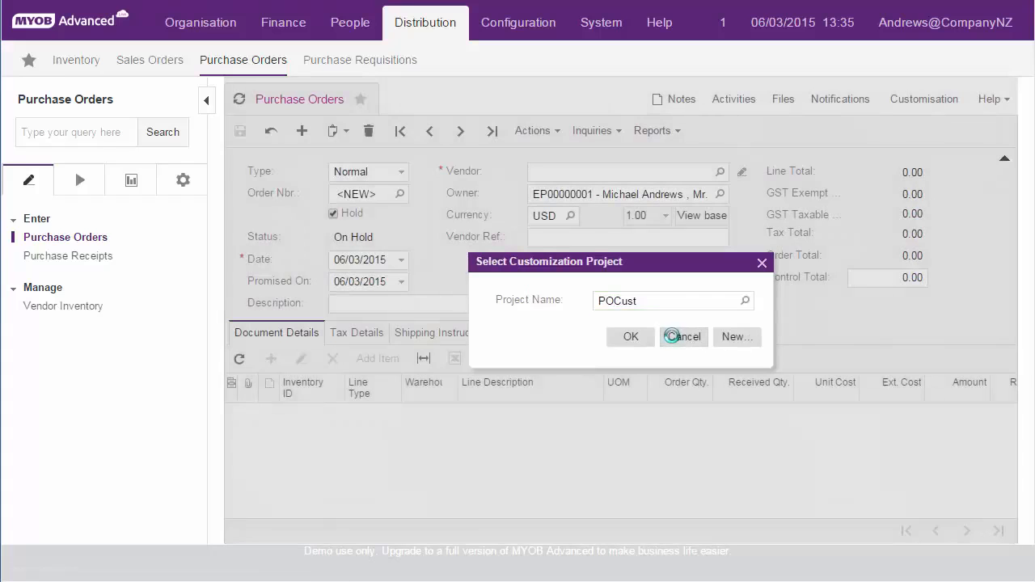
left_click(629, 337)
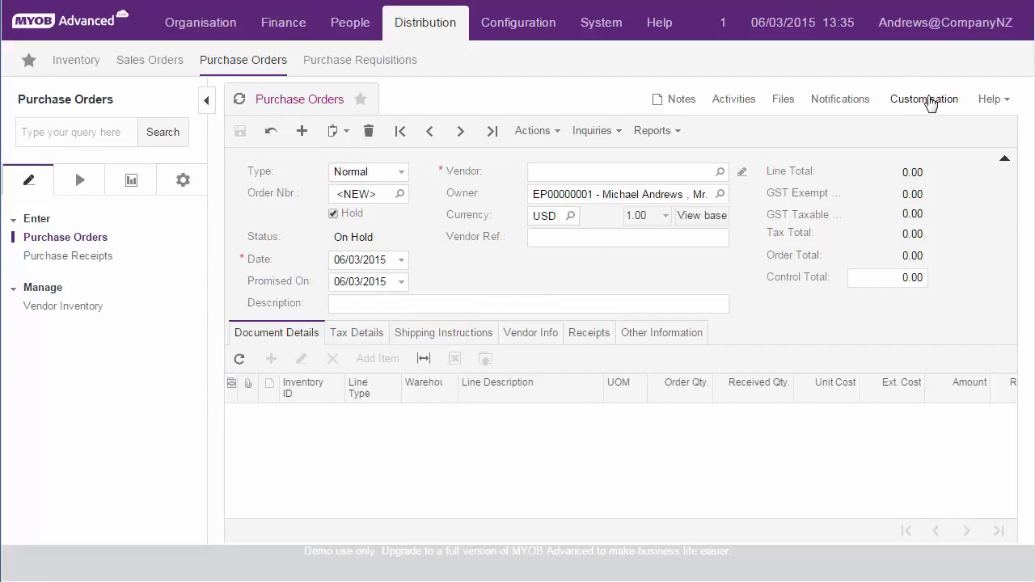
Inspect the Purchase Orders header form and open it for customization in the Layout Editor.
left_click(930, 100)
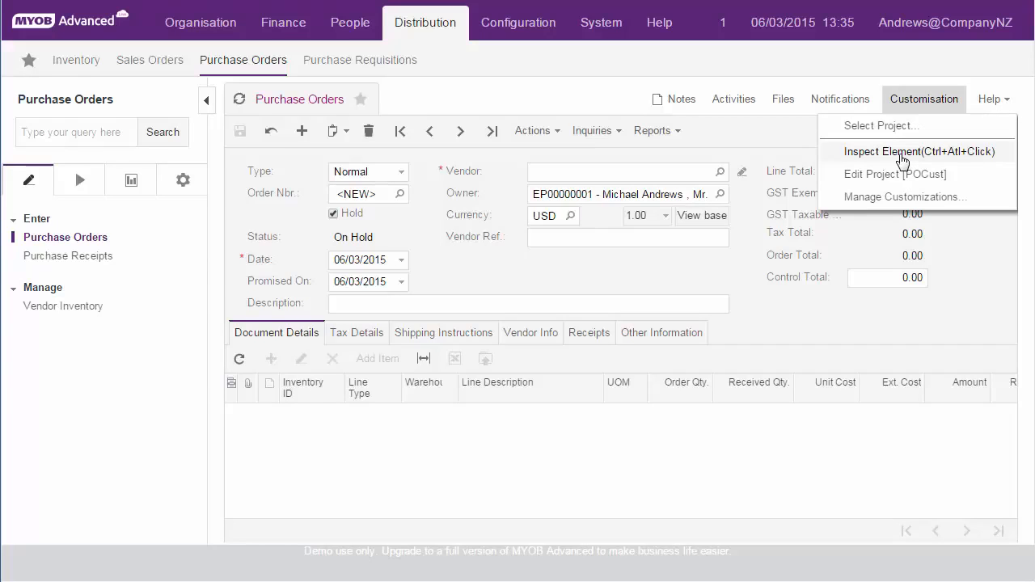
left_click(902, 157)
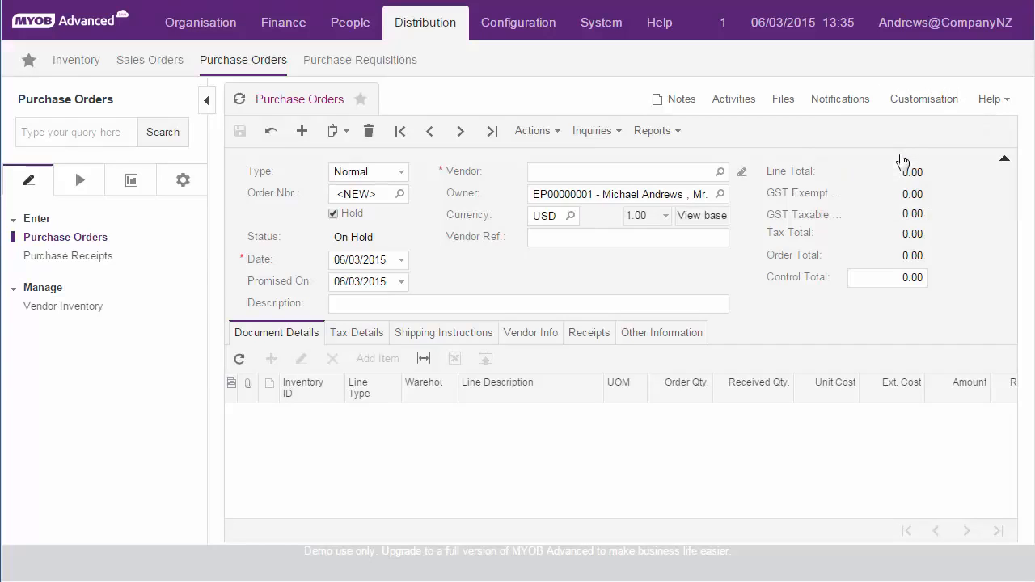
left_click(531, 271)
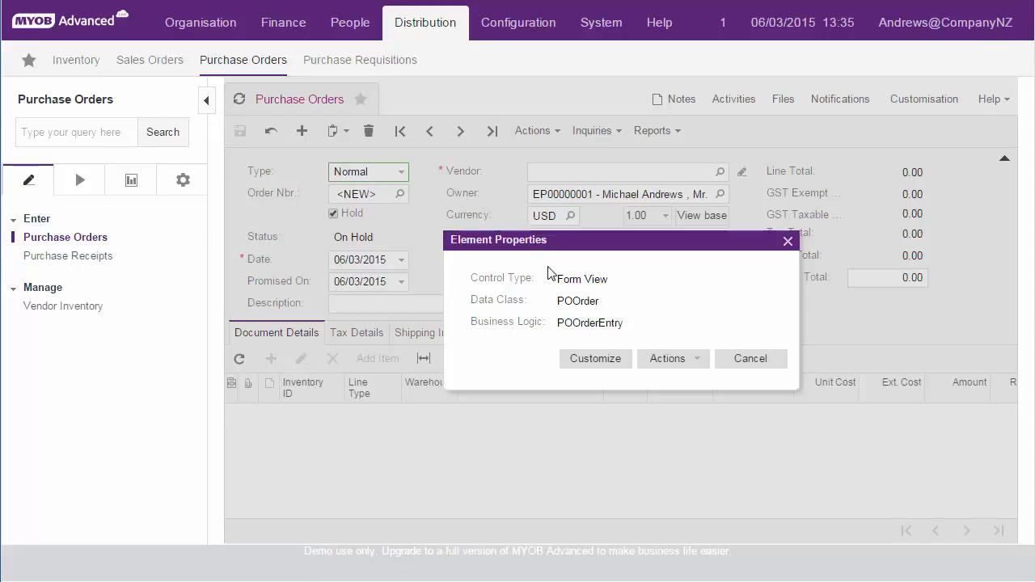
left_click(582, 367)
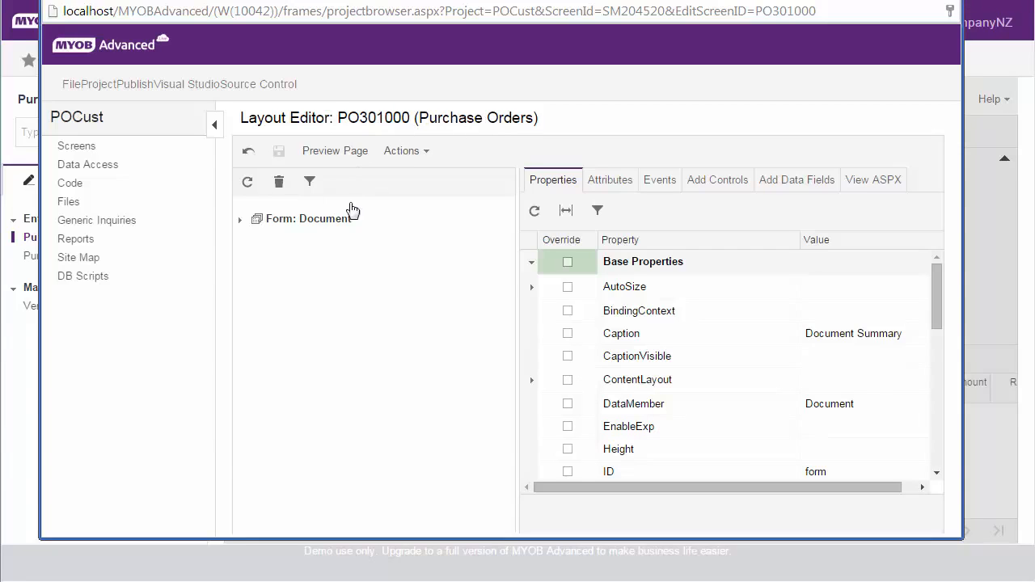
Add a Button control directly below Vendor Ref. in the second column of the Document form and select it.
left_click(241, 220)
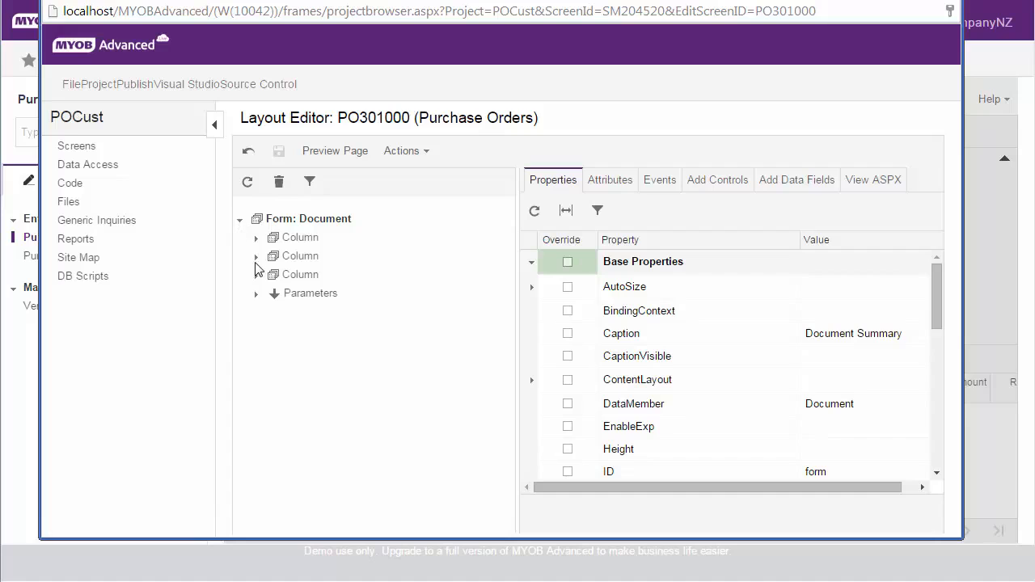
left_click(256, 257)
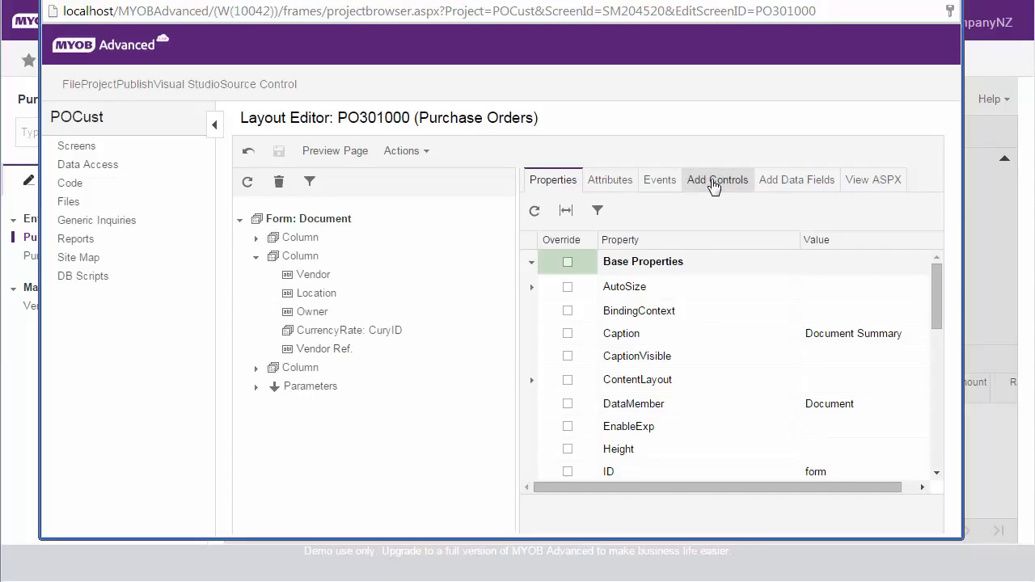
left_click(715, 184)
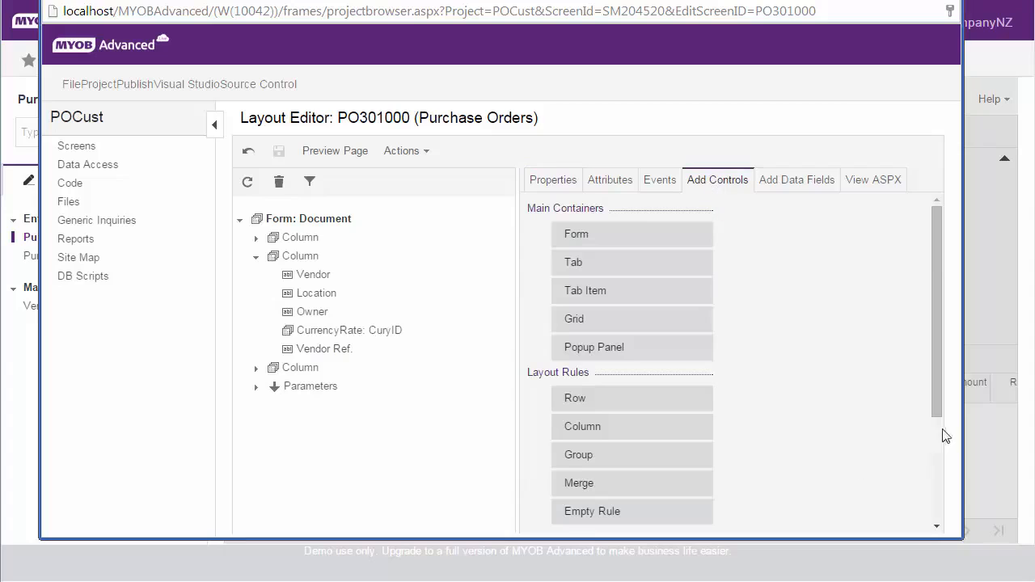
scroll(938, 394, "down", 3)
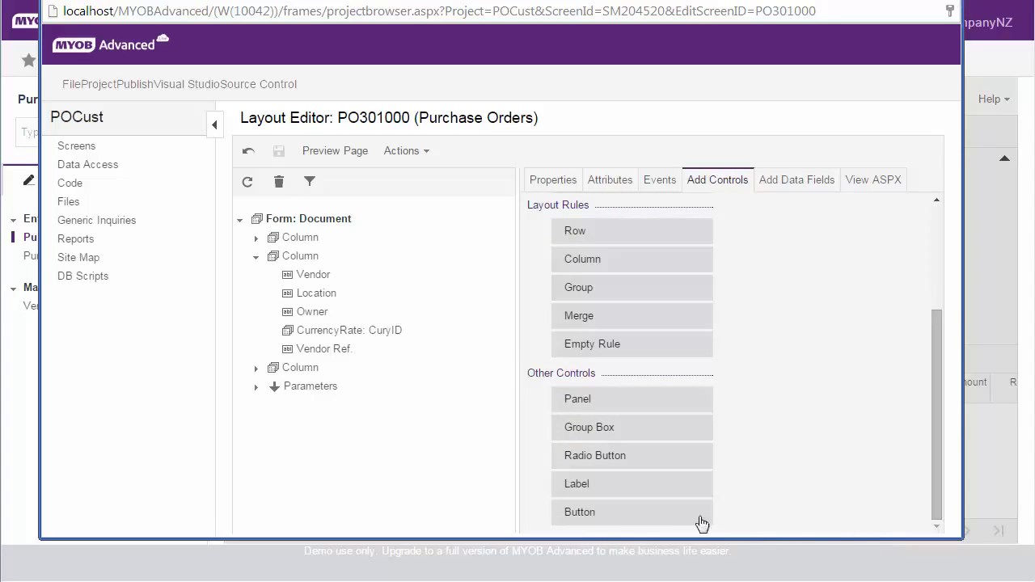
left_click_drag(595, 517, 325, 362)
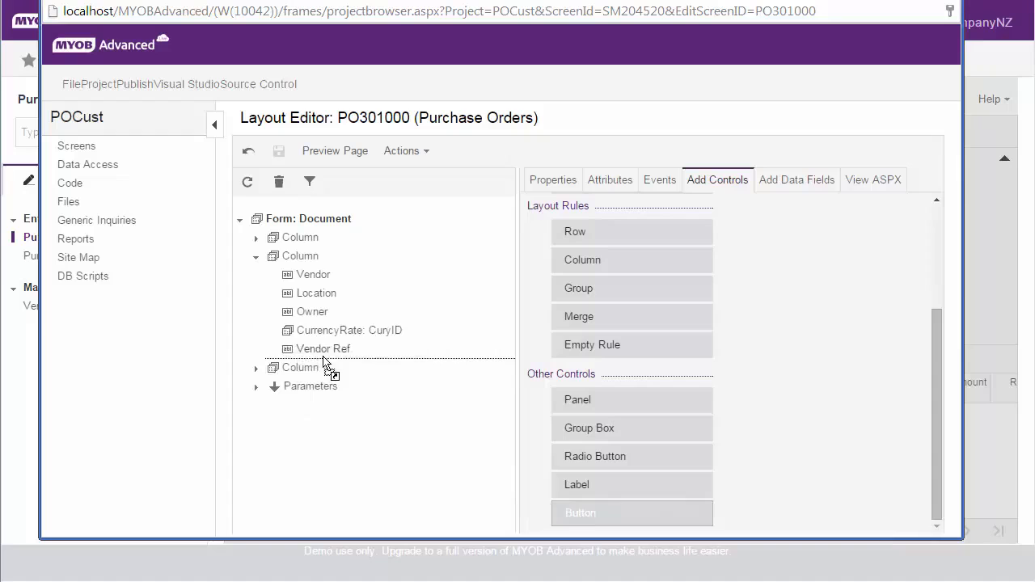
left_click(334, 373)
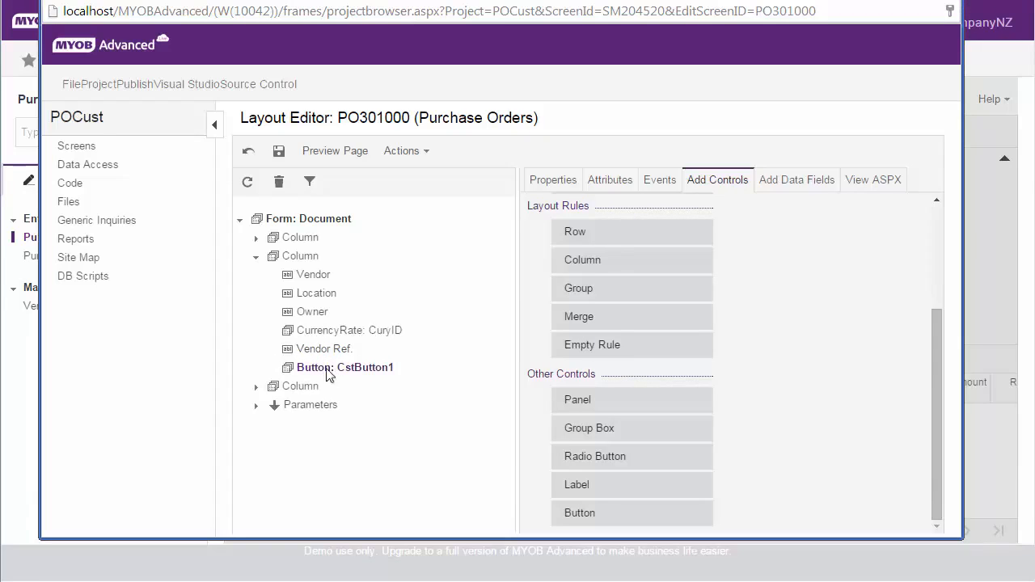
Set the new button's Text property to Currency Converter.
left_click(544, 181)
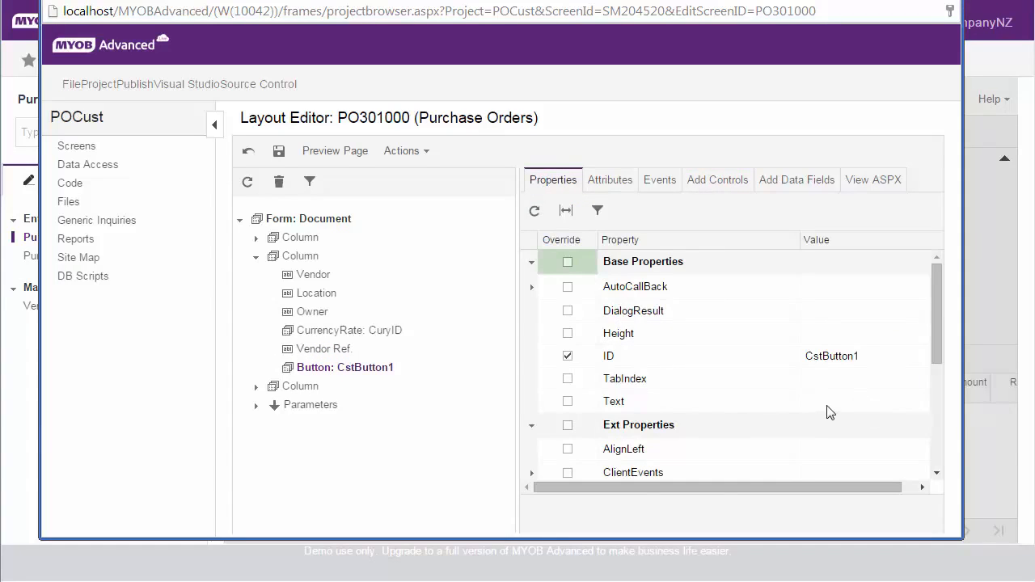
left_click(828, 402)
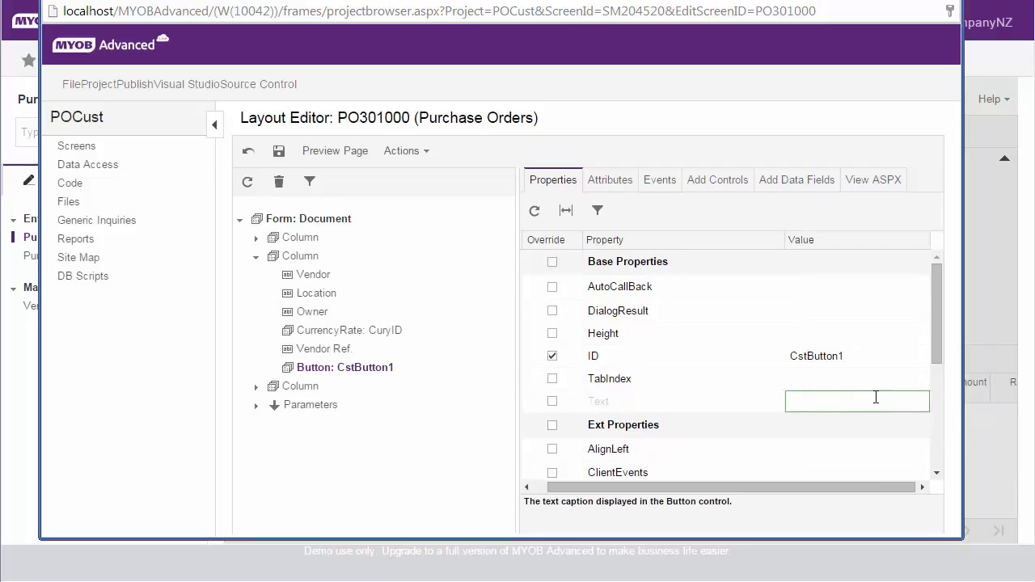
type("Currency Converter")
Set the button's Width to 220px, paste the web address ending in /currency/converter/ as its NavigateUrl, and save the layout.
left_click(936, 404)
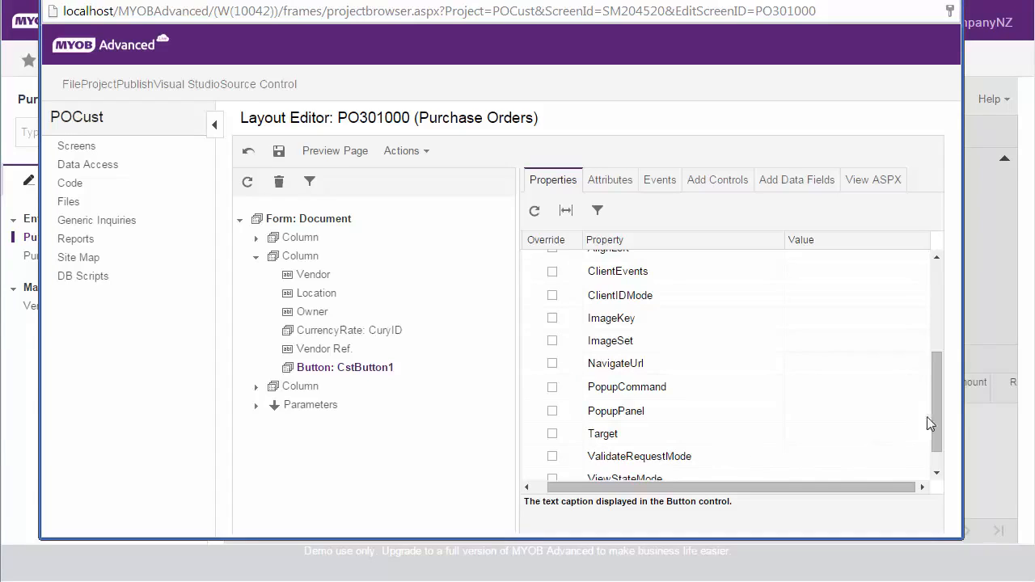
scroll(941, 446, "down", 1)
left_click(809, 469)
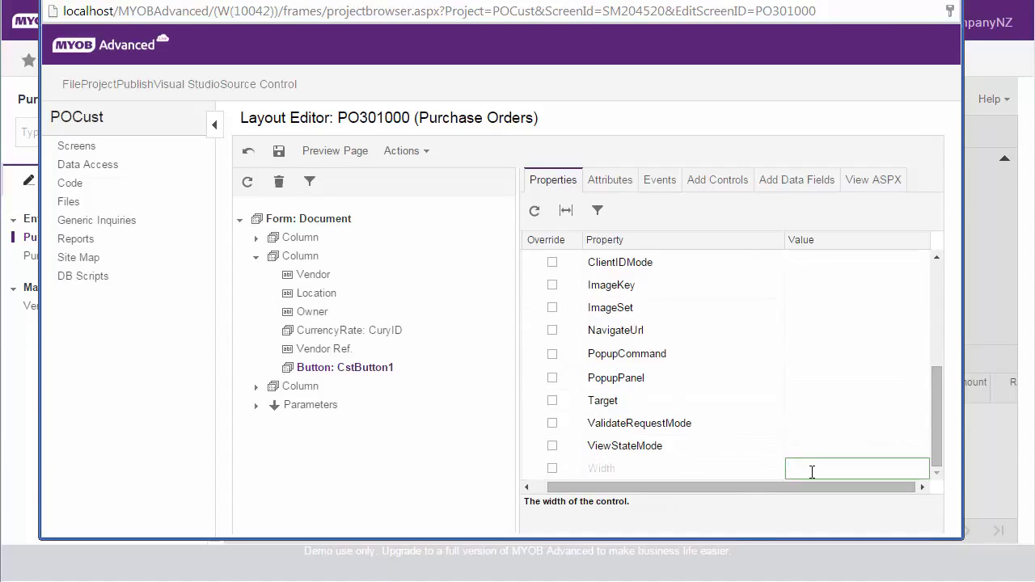
type("220px")
left_click(794, 329)
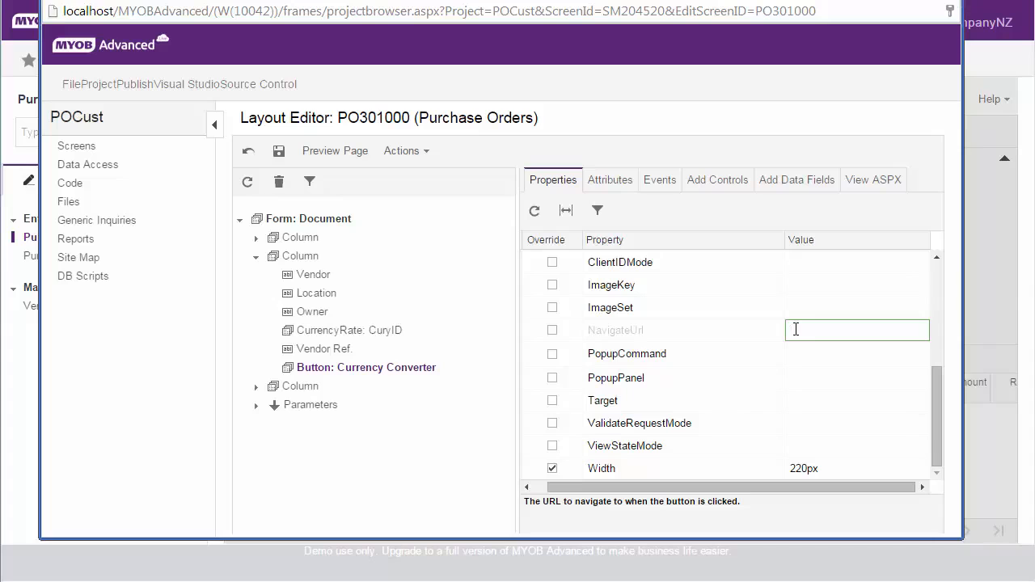
key("ctrl+v")
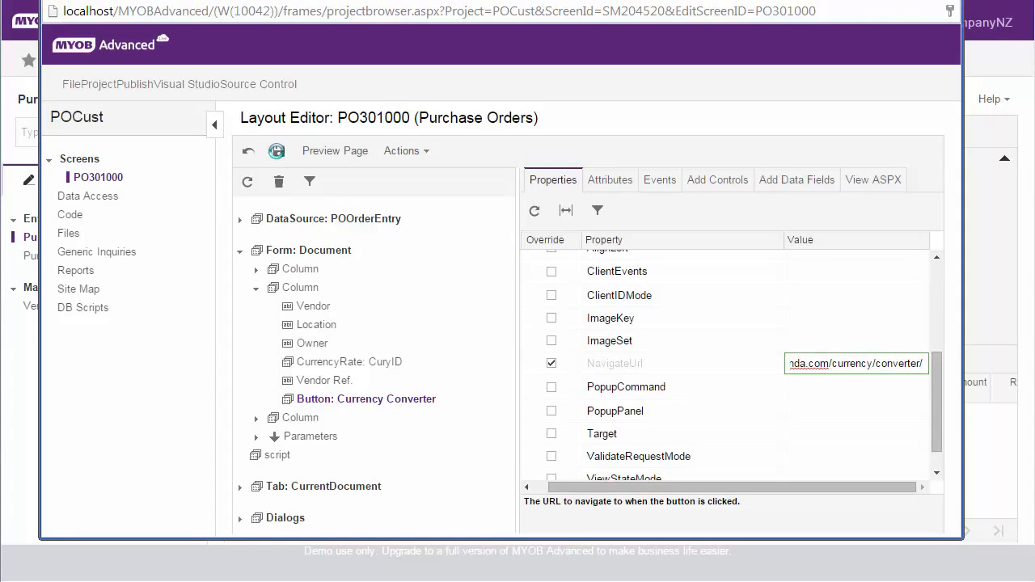
Publish the POCust project from the multiple-projects publishing list, confirming publication once validation is complete.
left_click(128, 86)
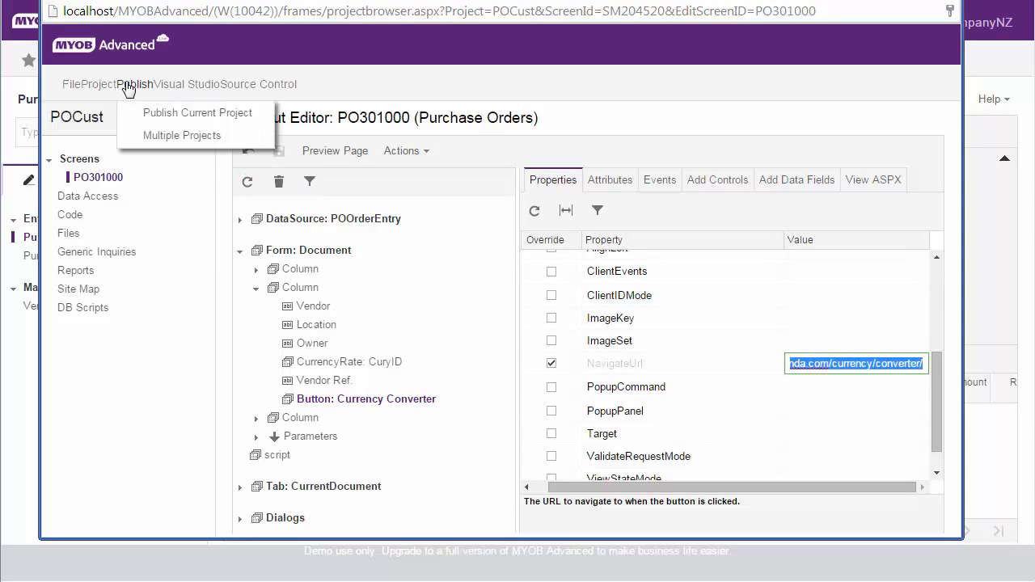
left_click(161, 136)
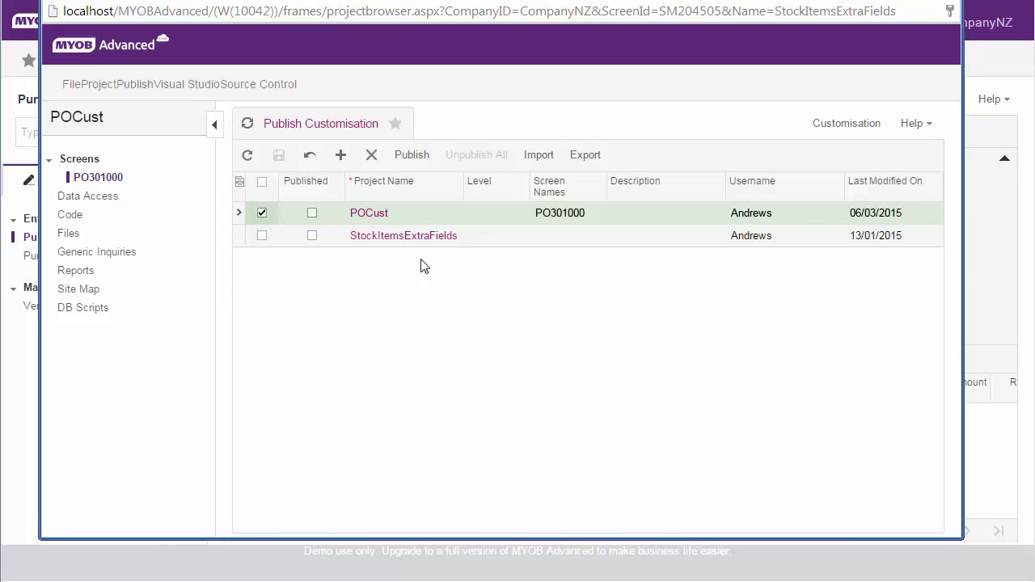
left_click(412, 155)
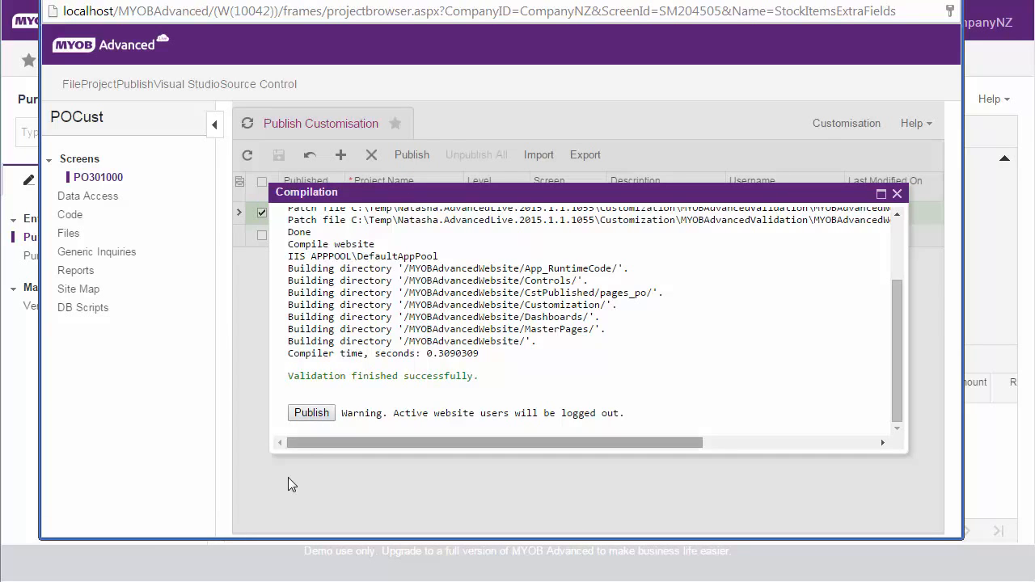
left_click(315, 413)
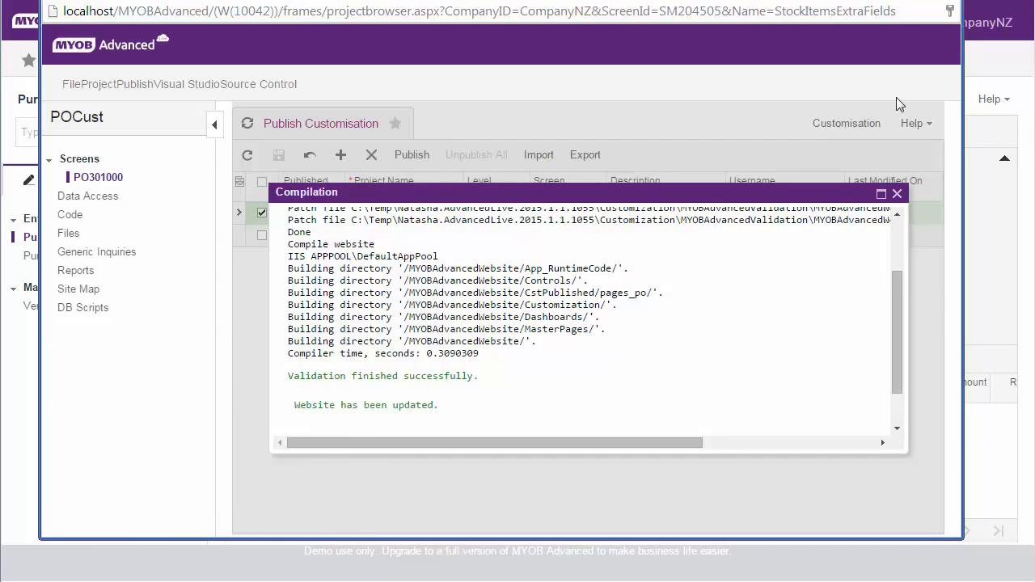
Close the customization project window and test the Currency Converter button on the purchase order form.
left_click(933, 0)
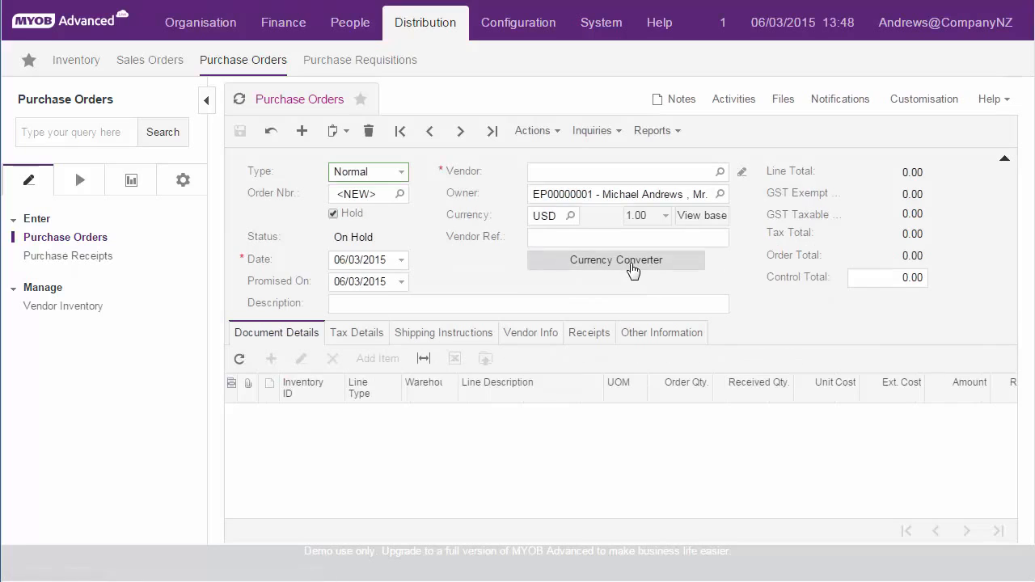
left_click(615, 262)
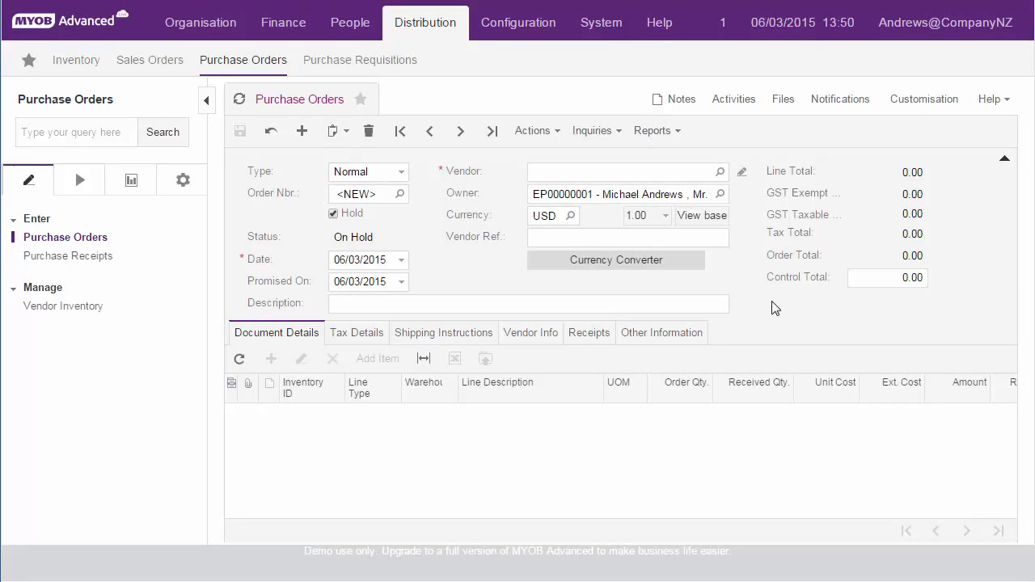
Inspect the tab area below the purchase order header and open it for customization in the Layout Editor.
left_click(910, 99)
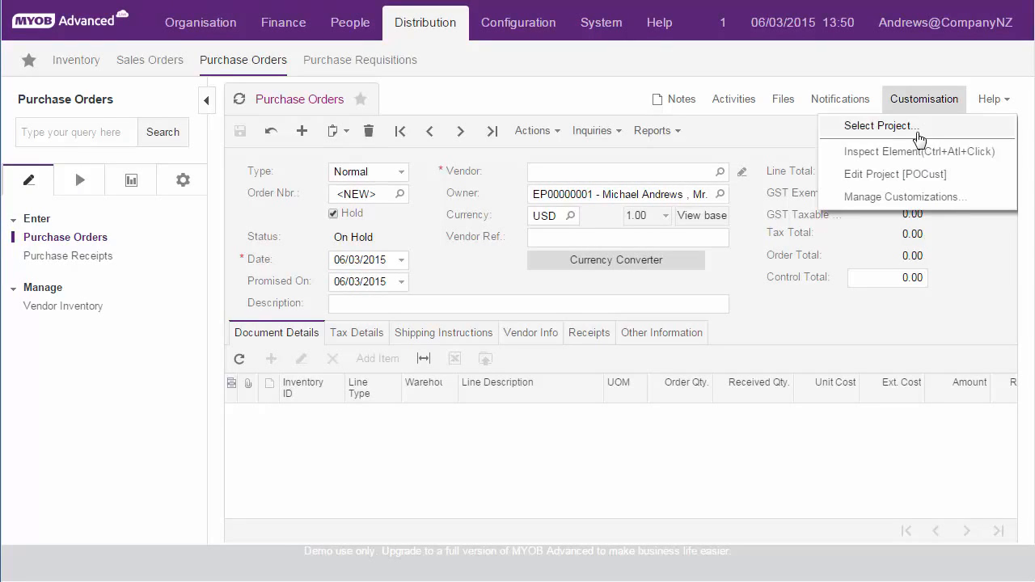
left_click(912, 153)
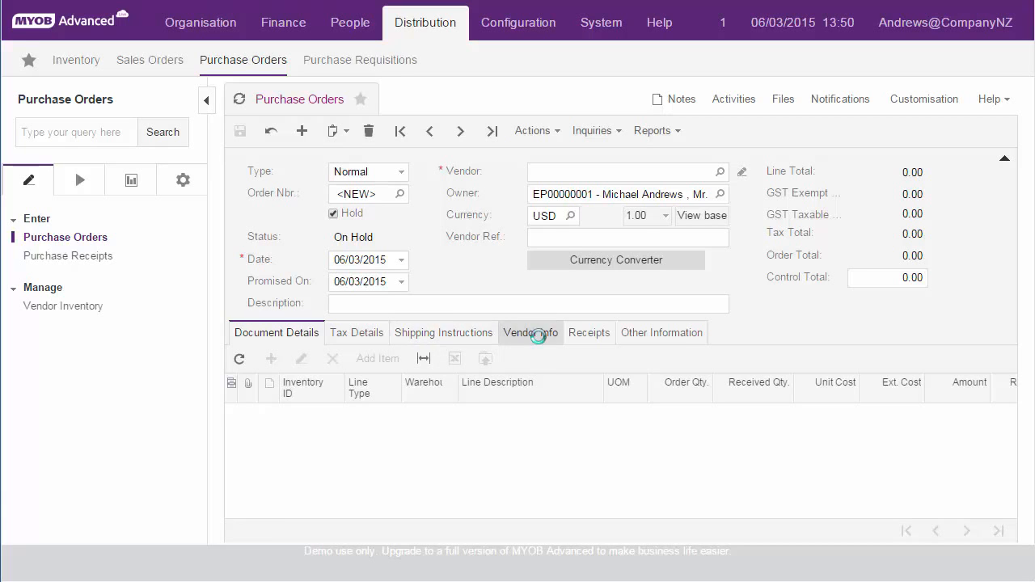
left_click(540, 343)
left_click(579, 357)
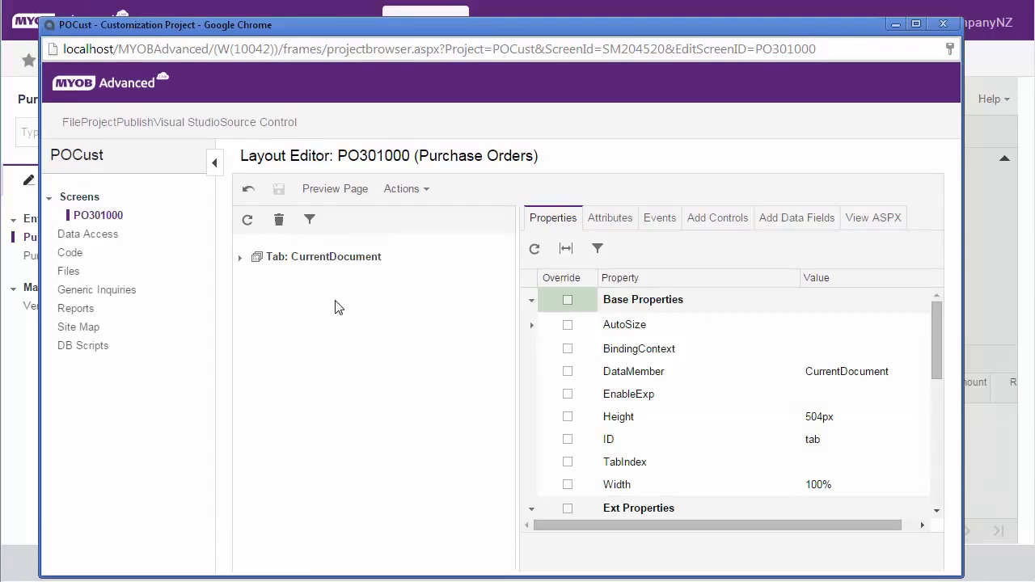
Add a Tab Item between Tax Details and Shipping Instructions in the CurrentDocument tab and save the layout.
left_click(239, 257)
left_click(713, 218)
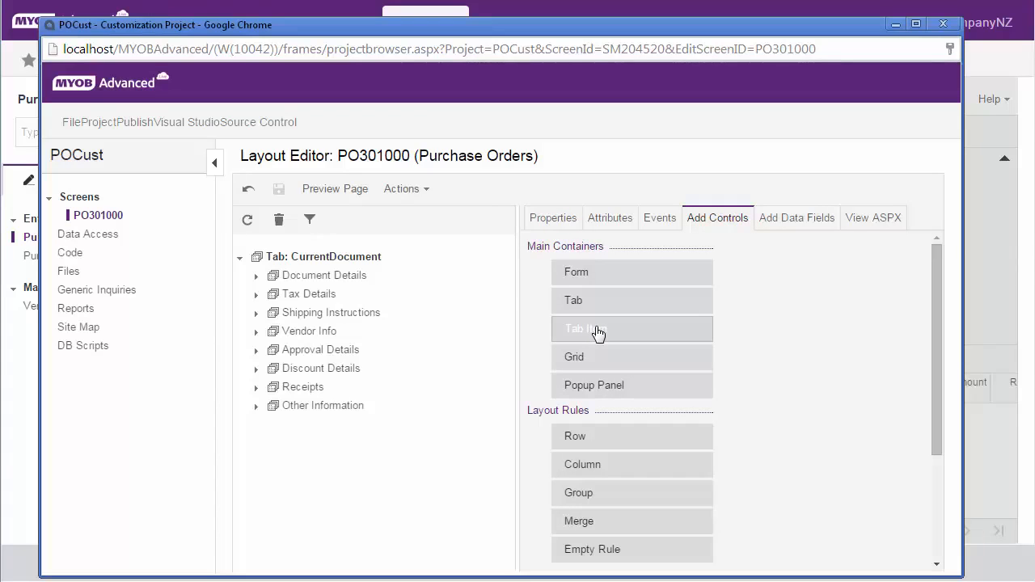
left_click_drag(597, 334, 357, 314)
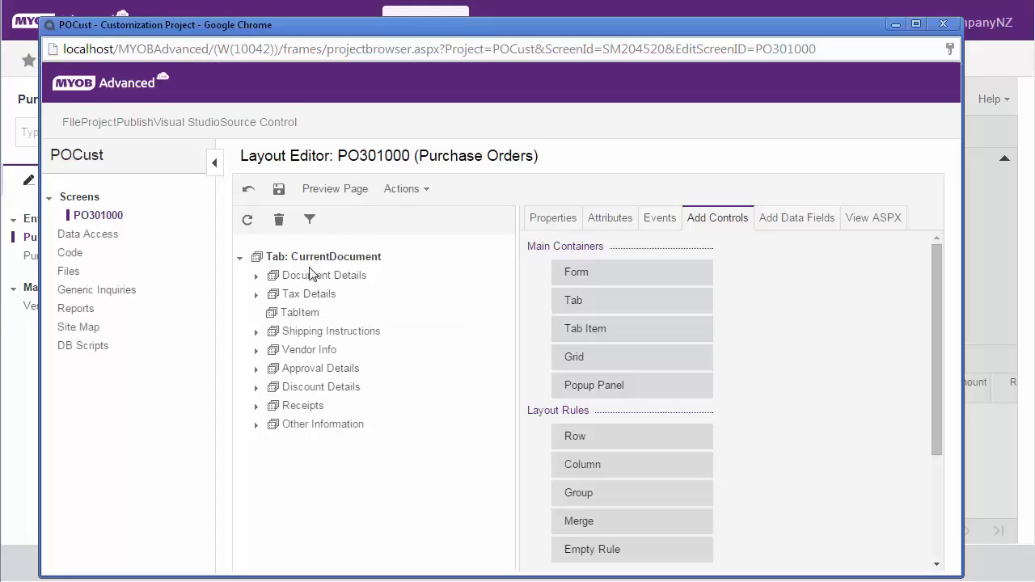
left_click(278, 191)
Set the Text property of the new TabItem to "Shipping Status" and save the layout.
left_click(288, 312)
left_click(557, 218)
left_click(755, 414)
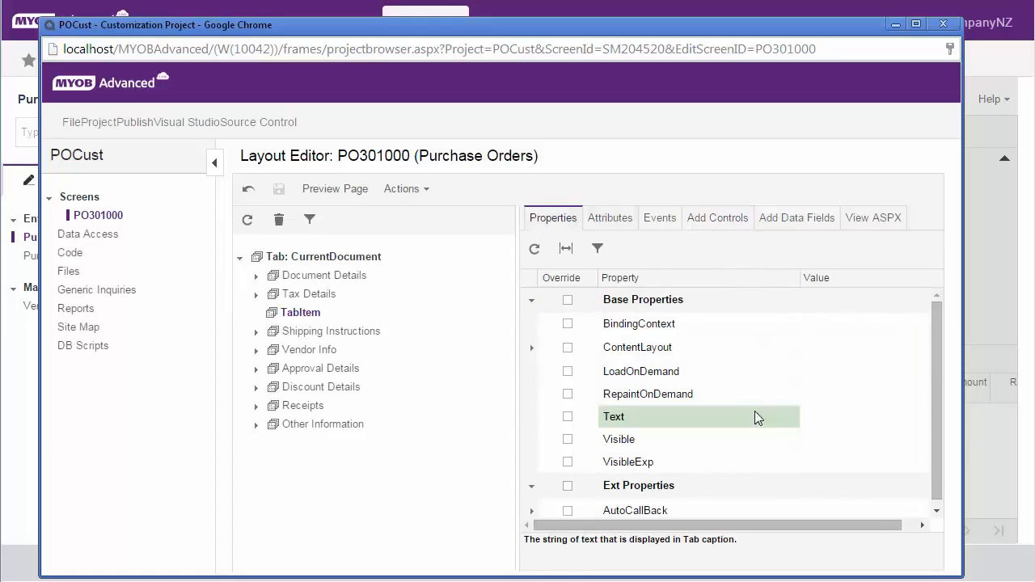
left_click(823, 415)
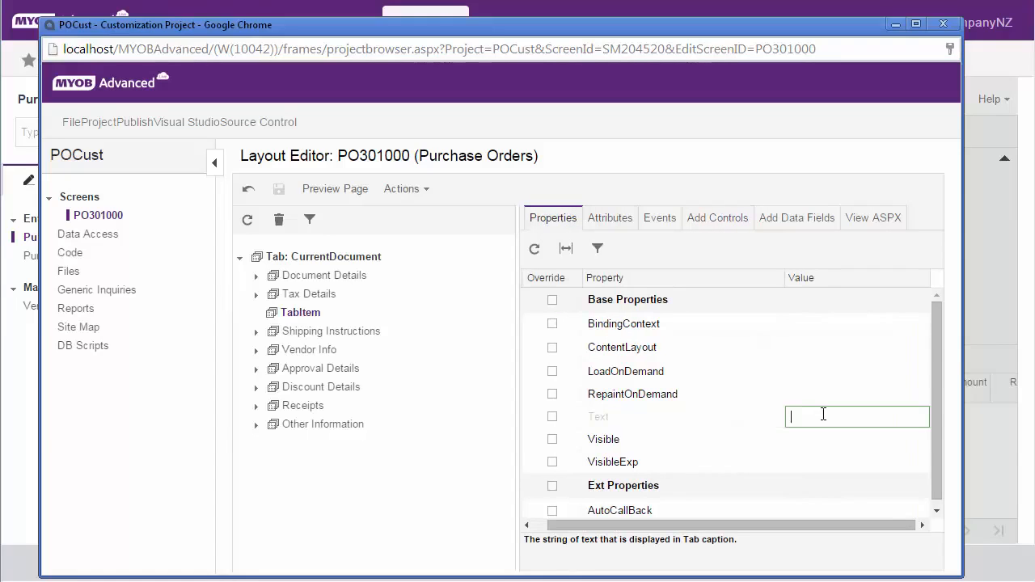
type("Shipping")
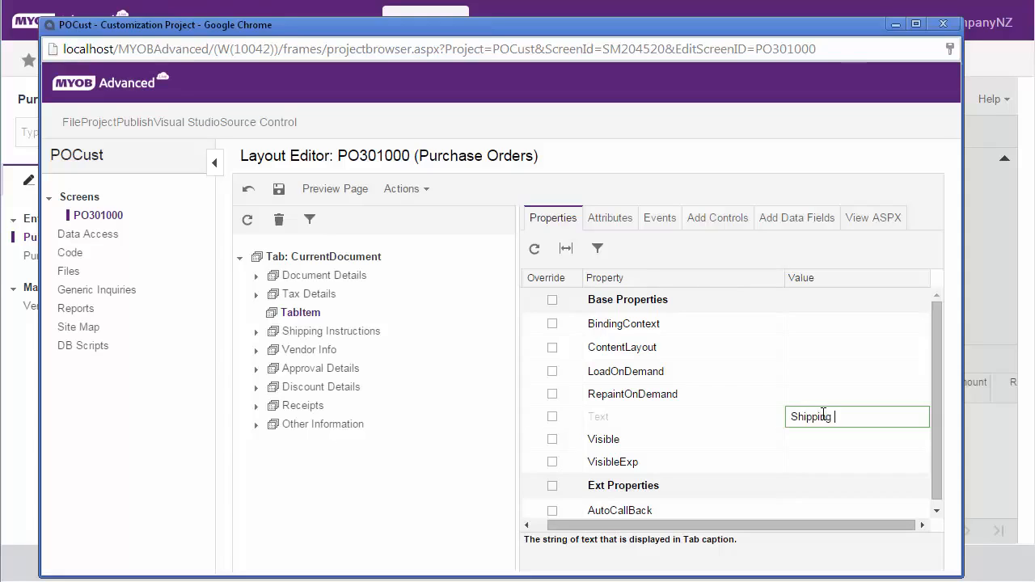
type(" Status")
left_click(279, 189)
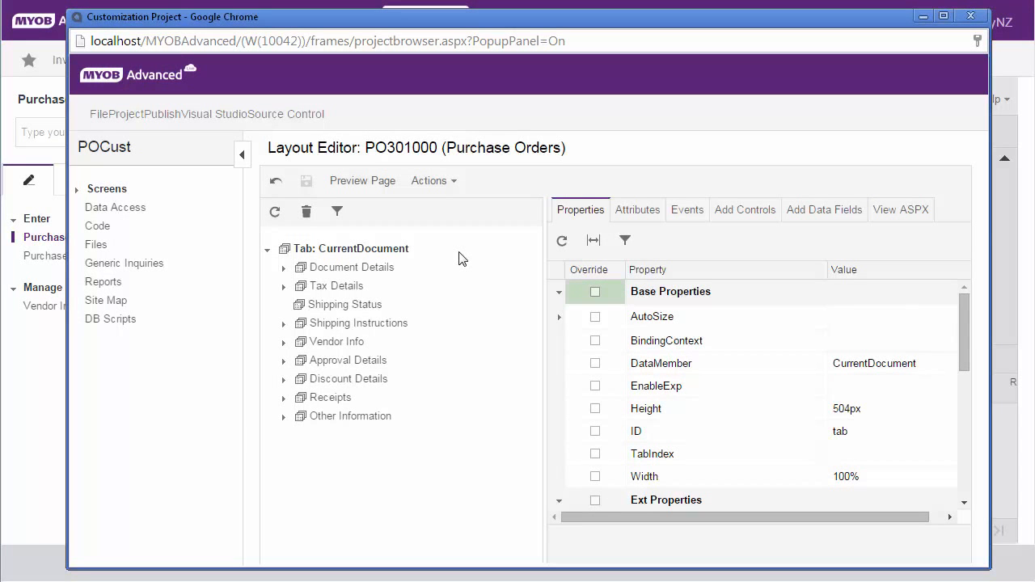
For the Shipping Status tab, create the data field ShpStatus with display name "Shpping Status", storage type DBTableColumn, data type string and length 2.
left_click(346, 306)
left_click(807, 210)
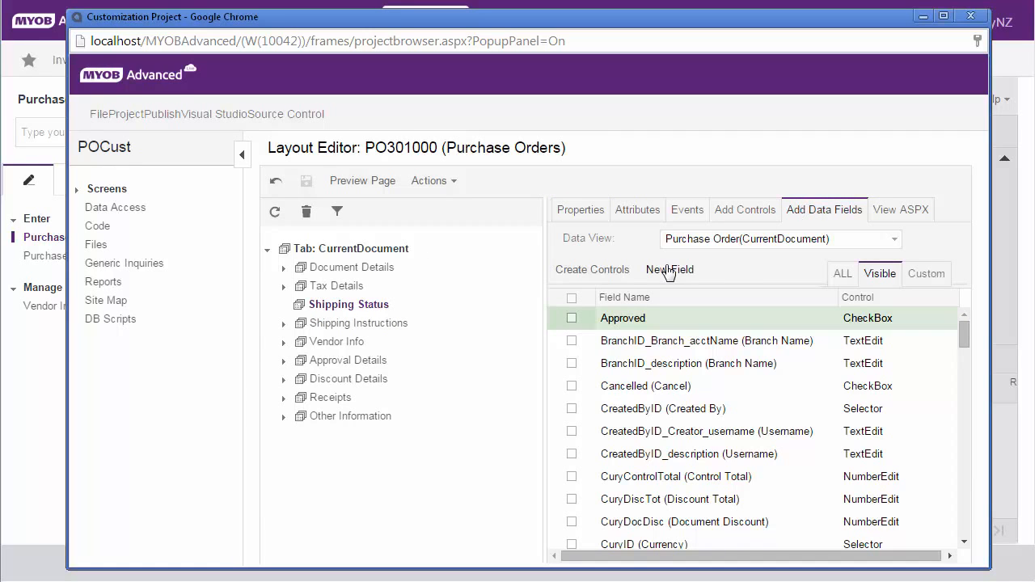
left_click(669, 271)
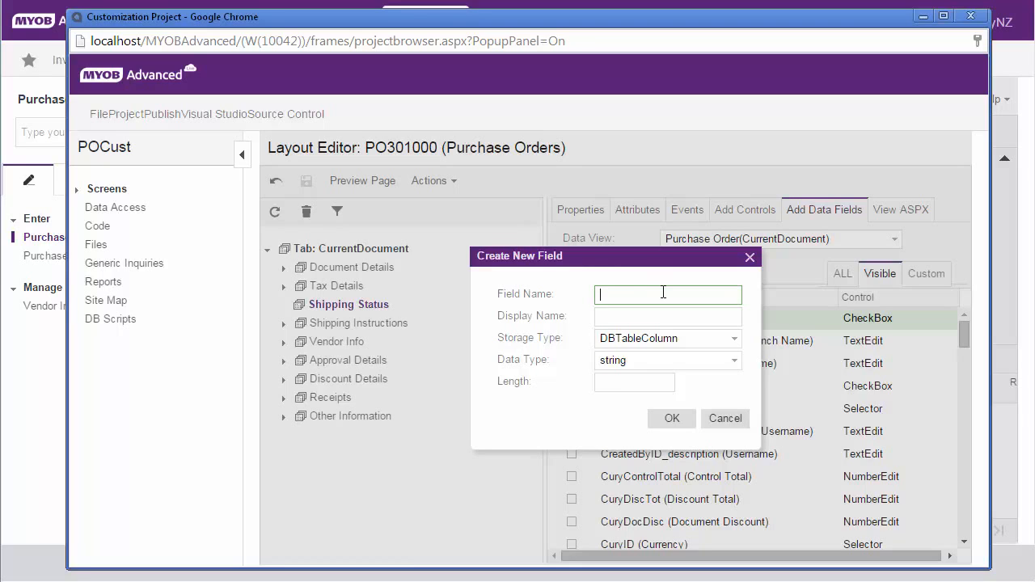
type("ShpStatus")
left_click(619, 316)
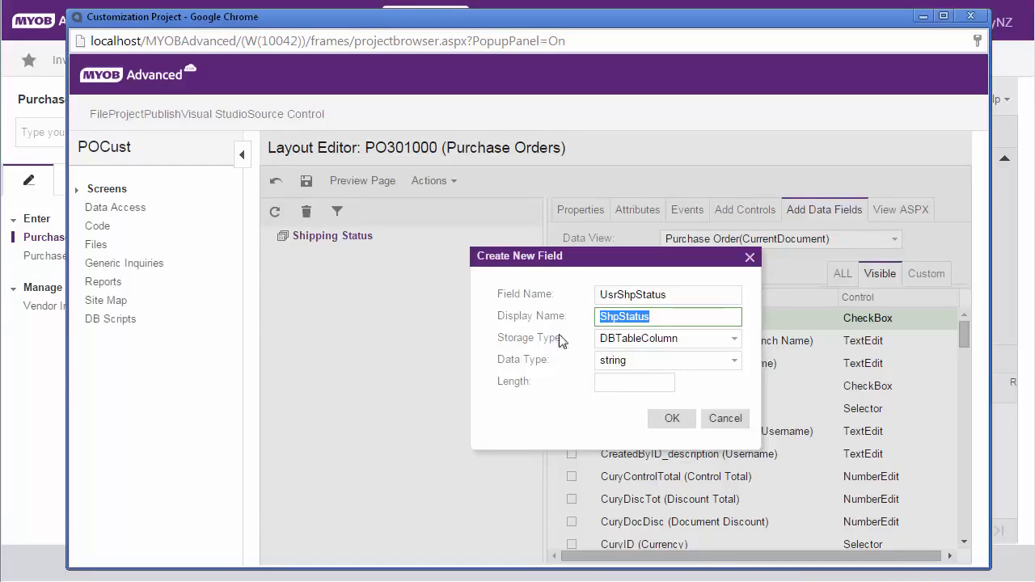
left_click(621, 319)
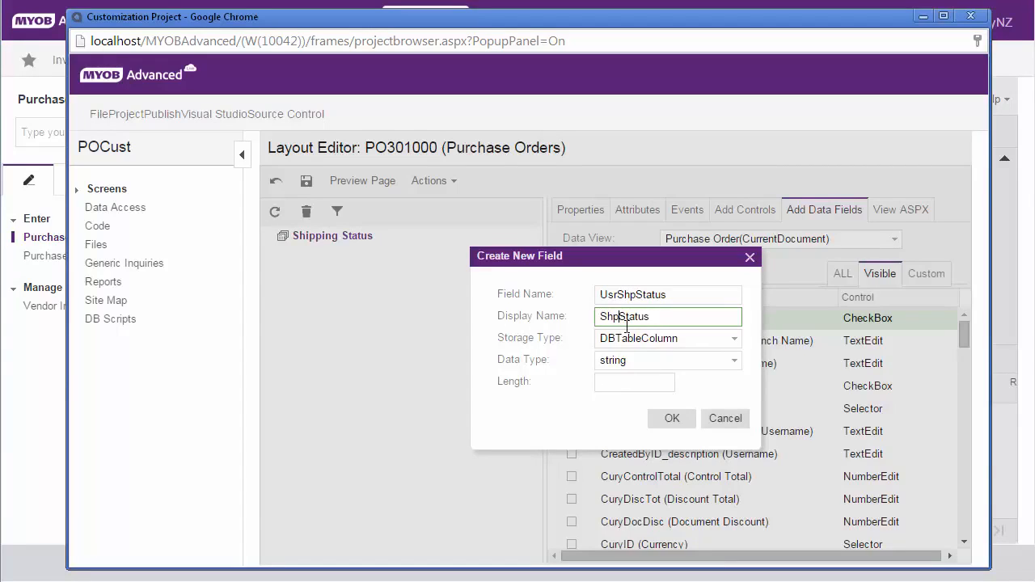
type("ping")
left_click(639, 385)
type("2")
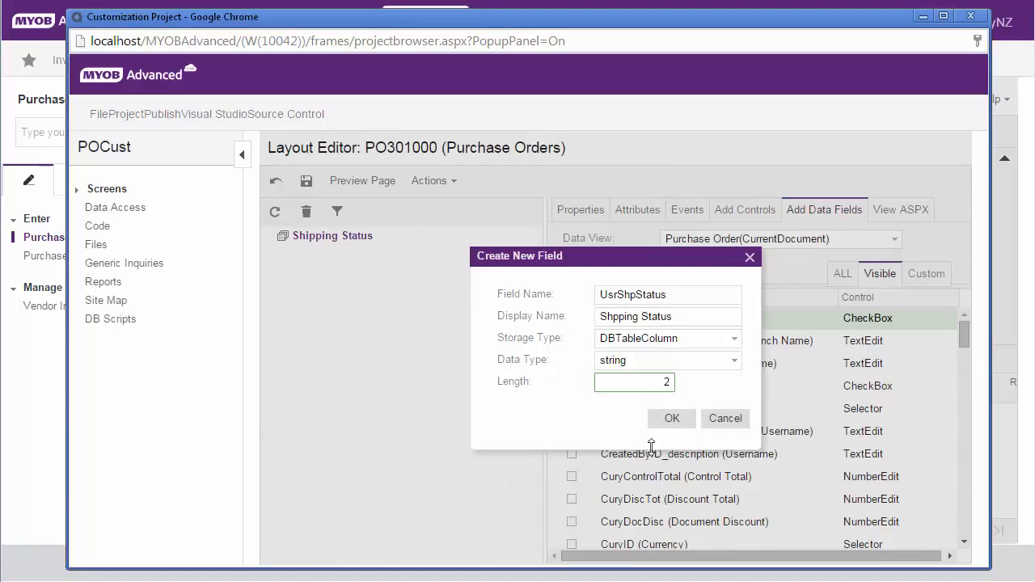
left_click(664, 418)
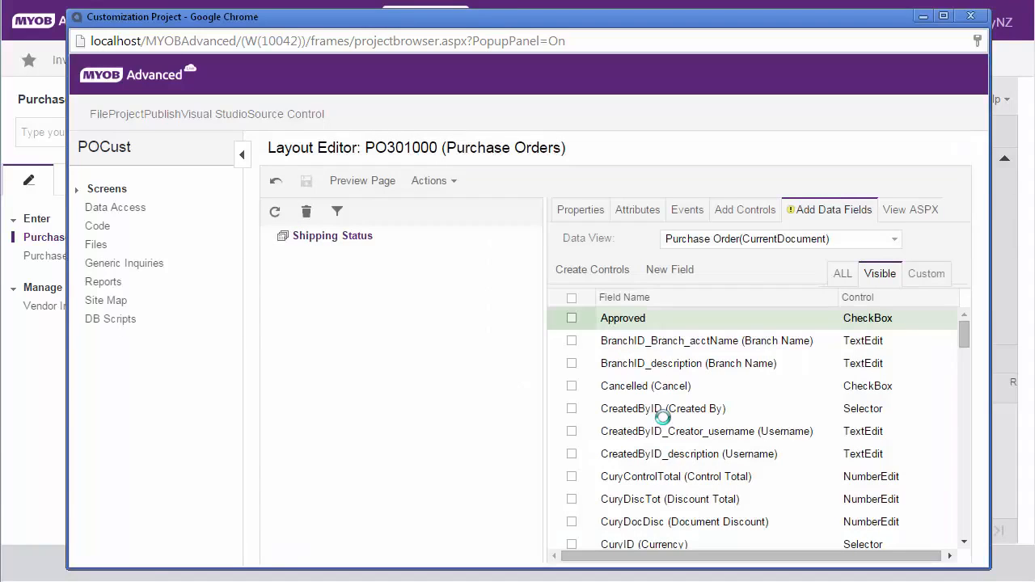
left_click(936, 278)
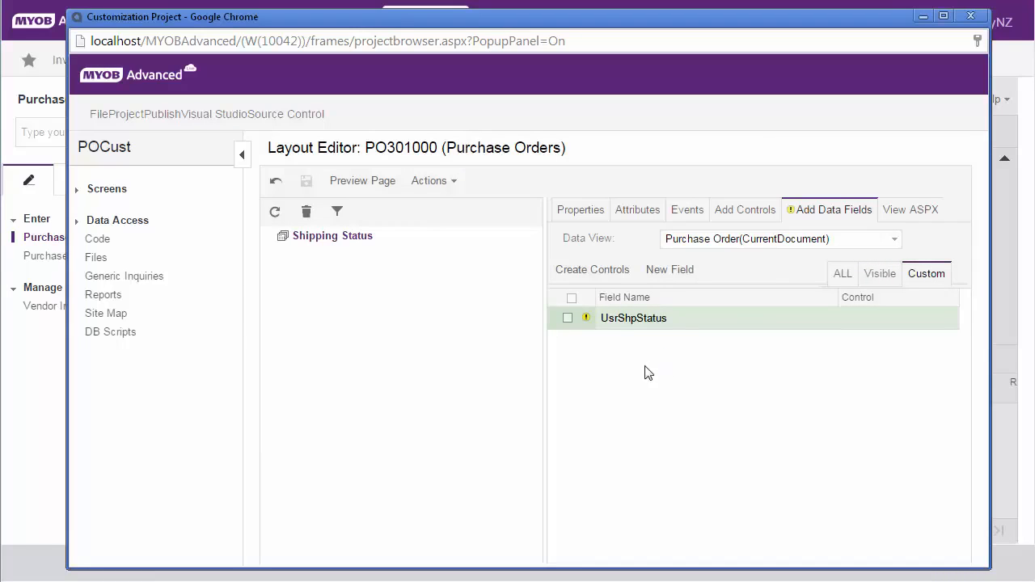
Create a custom field EstArrivalDate with display name "Estimated Arrival", storage type DBTableColumn and data type datetime.
left_click(680, 278)
type("EstArrivalDate")
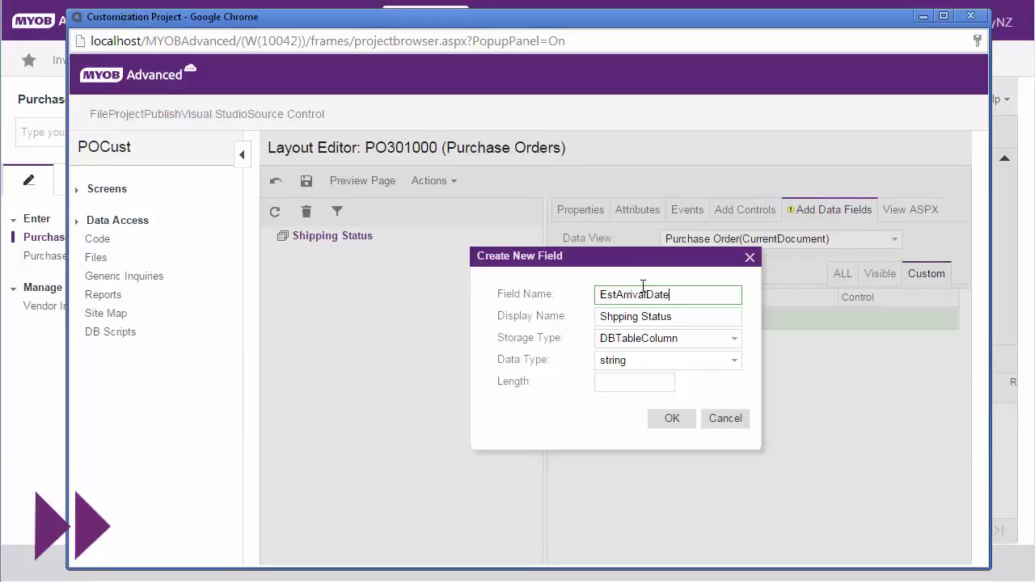
left_click(698, 317)
key("ctrl+a")
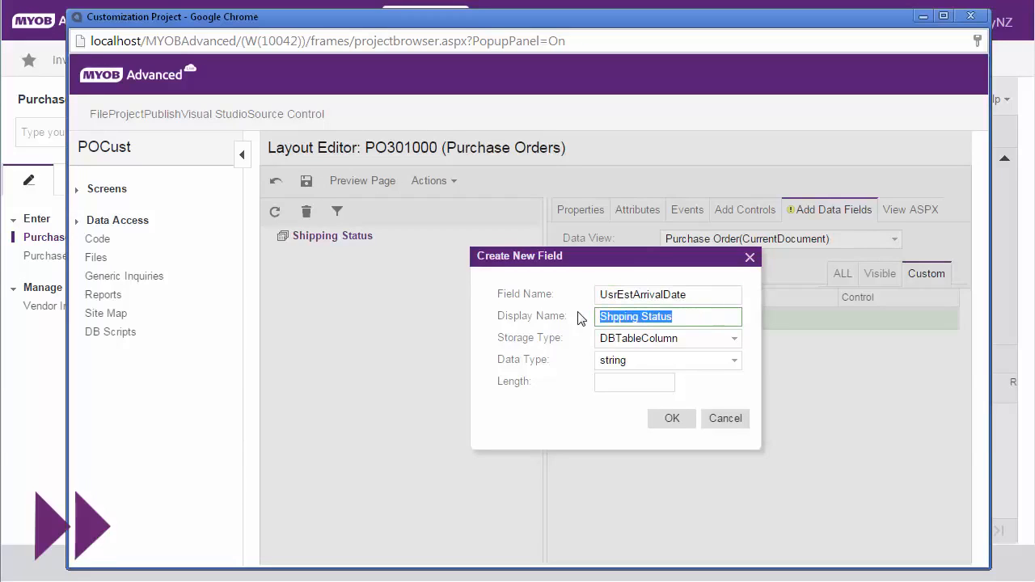
type("Estimated Arrival")
left_click(734, 361)
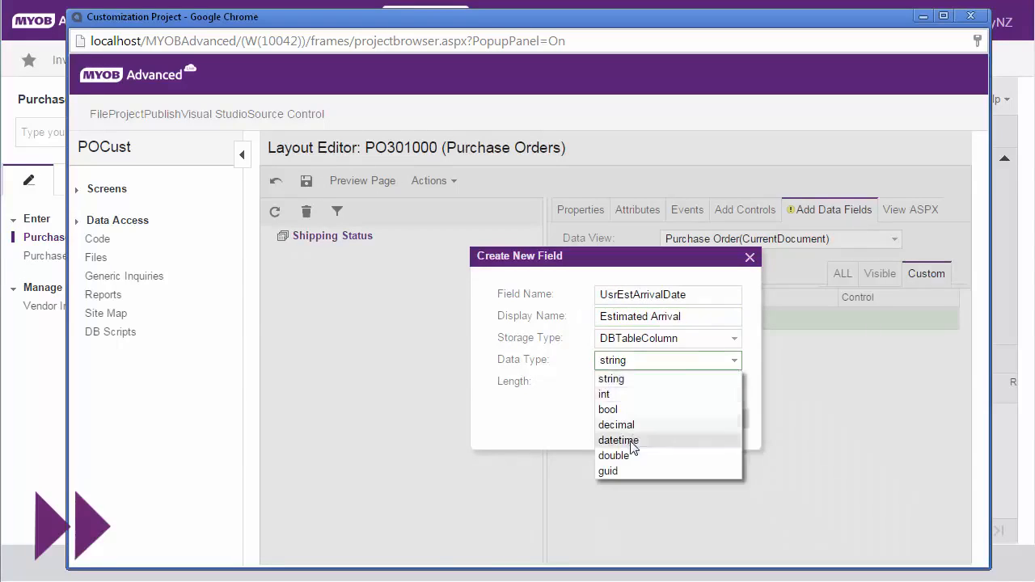
left_click(704, 440)
left_click(672, 396)
Create a custom datetime field LeavingPortDate with display name "Leaving Port" and storage type DBTableColumn.
left_click(645, 266)
type("LeavingPortDate")
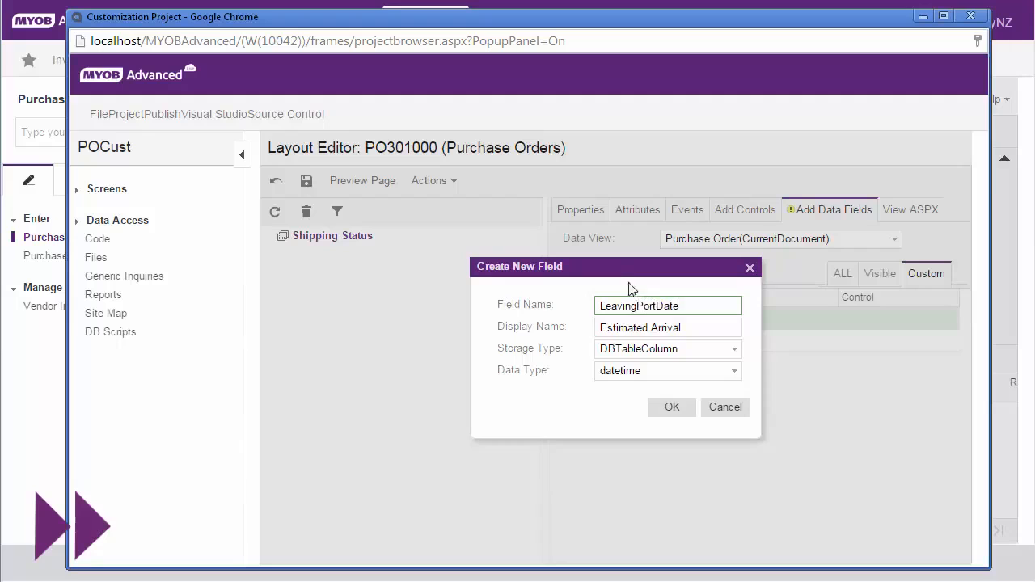
key("Tab")
type("Leaving Port")
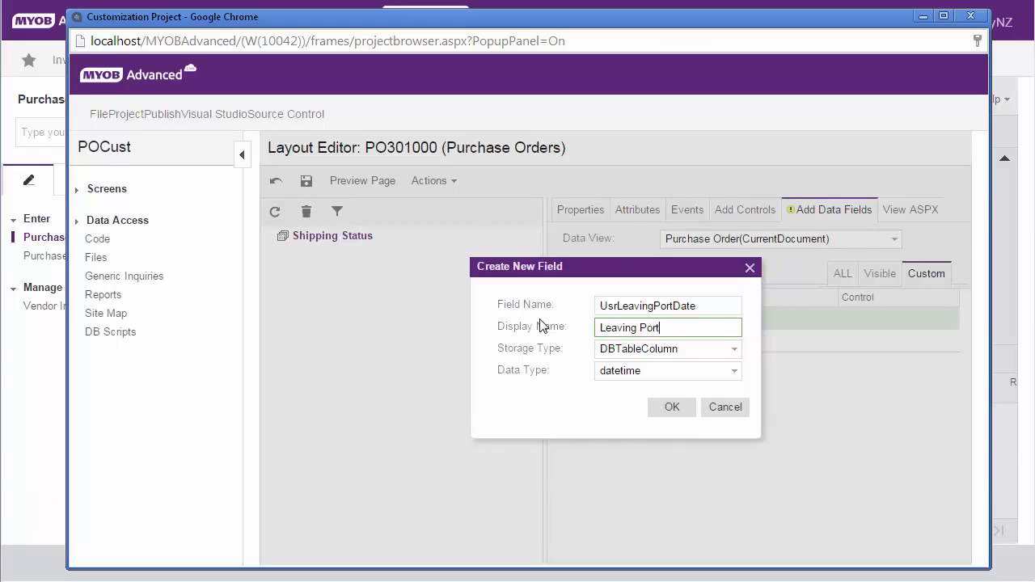
left_click(671, 406)
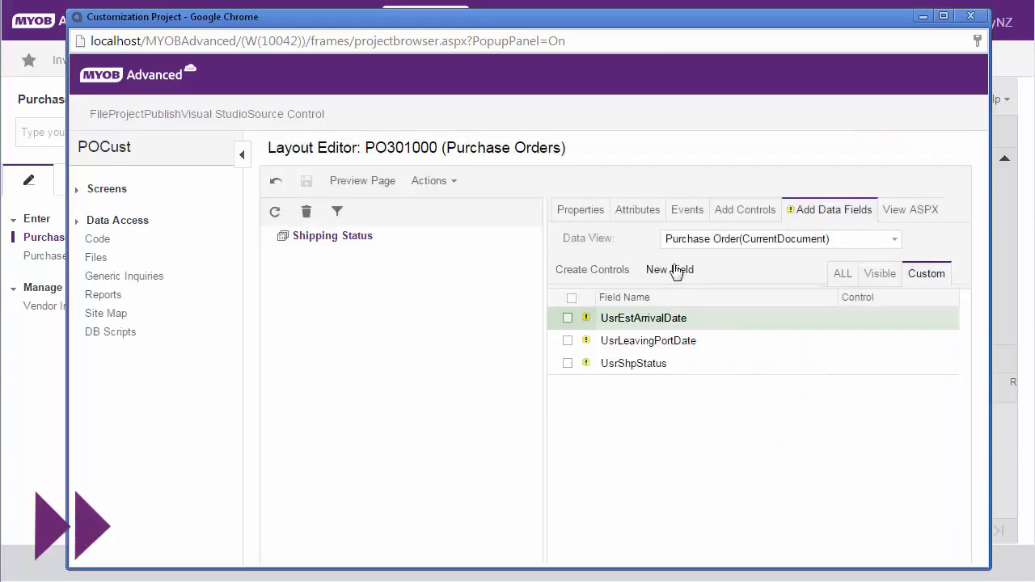
Create a custom field VesselVoyage with display name "VesselVoyage", storage type DBTableColumn, data type string and length 30.
left_click(677, 270)
type("VesselVoyage")
key("Tab")
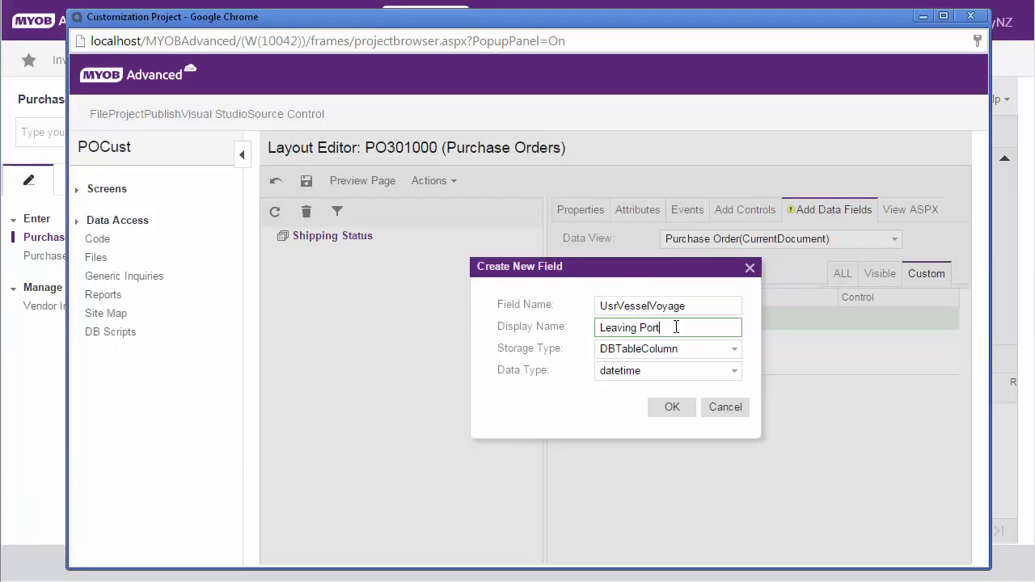
type("VesselVoyage")
left_click(734, 370)
left_click(666, 404)
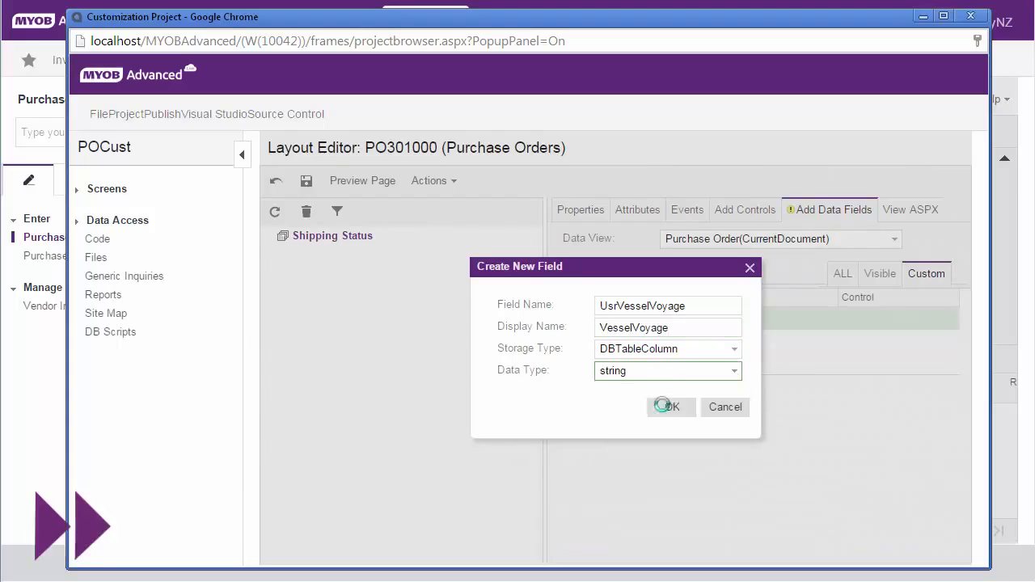
left_click(658, 393)
type("30")
left_click(670, 430)
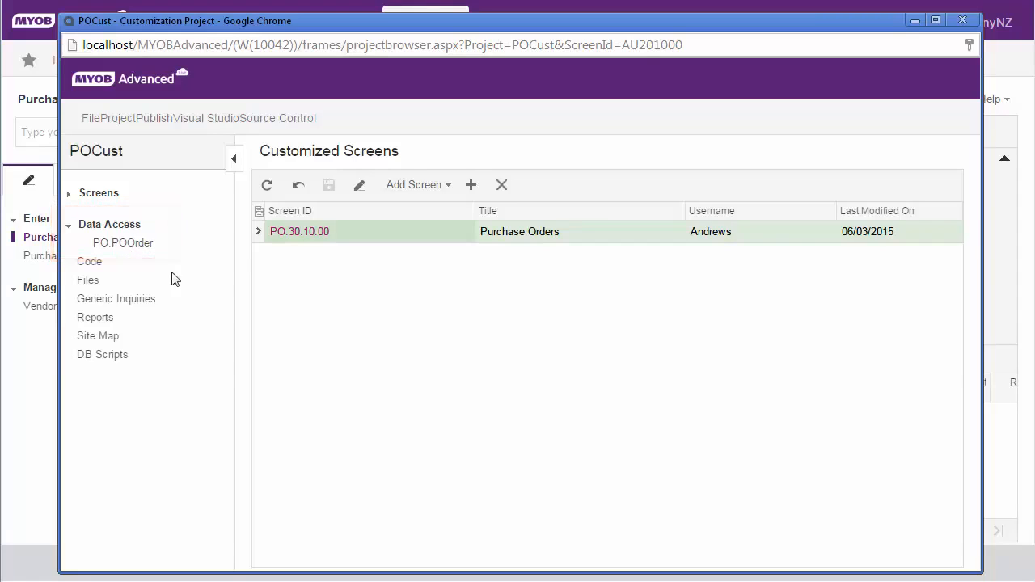
In the PO.POOrder data class, give UsrShpStatus a PXStringList of N, P, I, F labelled New, Prepared, Processed, Partially Processed, and PXDefault("N").
left_click(115, 246)
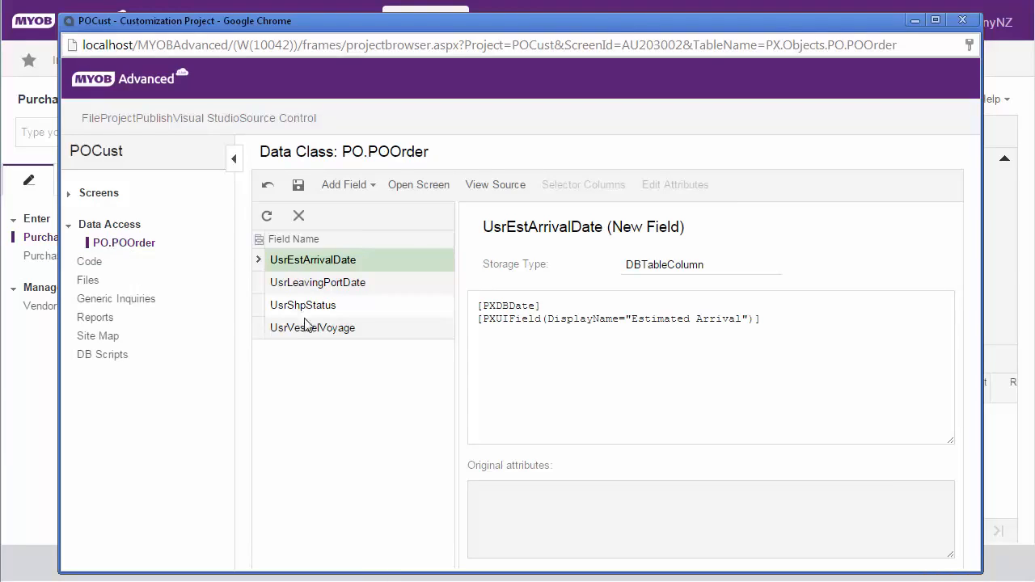
left_click(325, 305)
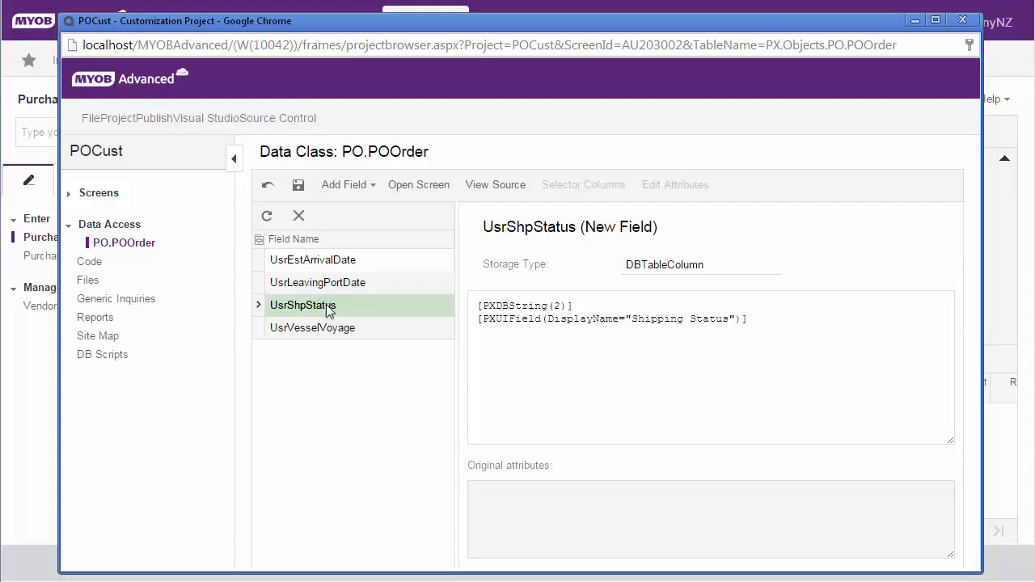
left_click(783, 324)
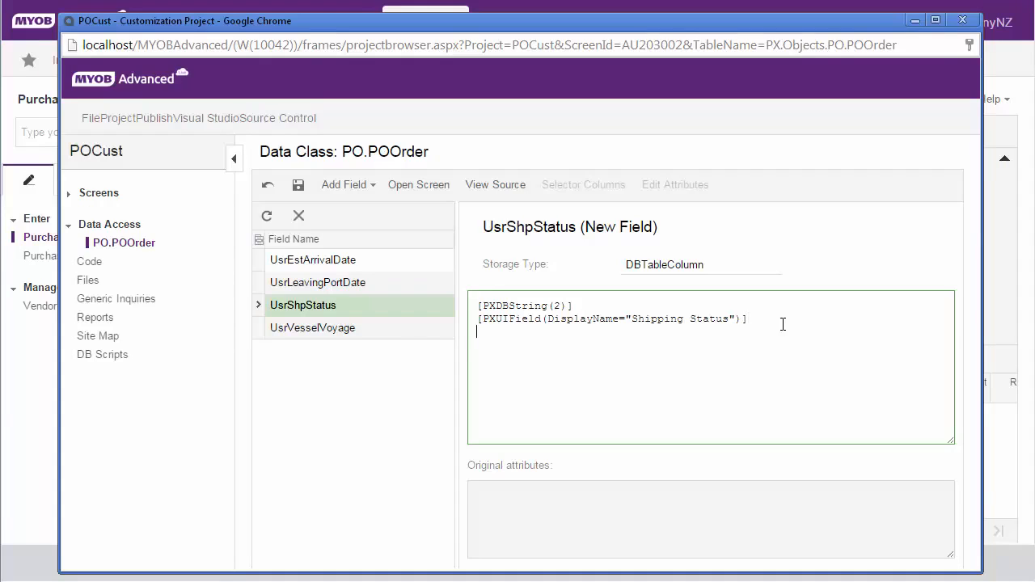
type("[PXStringList(     new[] { \"N\", \"P\", \"I\", \"F\" },     new[] { \"New\", \"Prepared\", \"Processed\", \"Partially Processed\" } )] [PXDefault(\"N\")]")
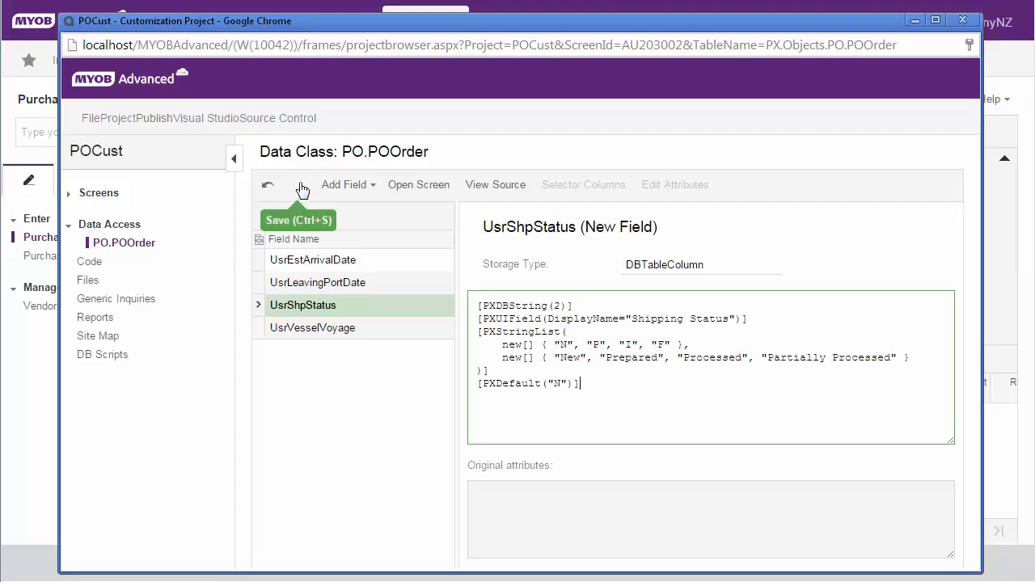
In the PO301000 layout, set the UsrShpStatus control type to ComboBox among the custom data fields for the Shipping Status tab.
left_click(69, 195)
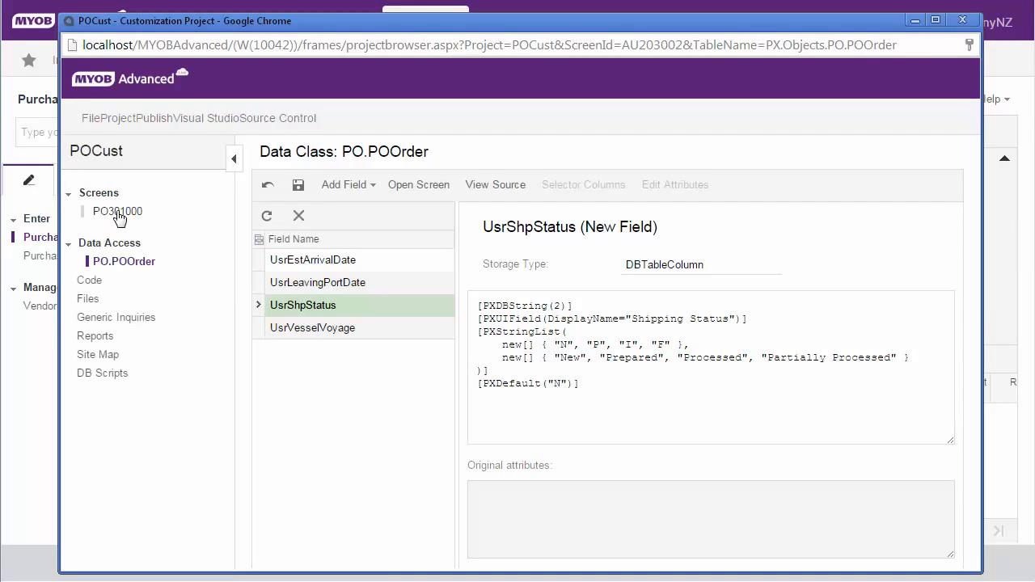
left_click(116, 213)
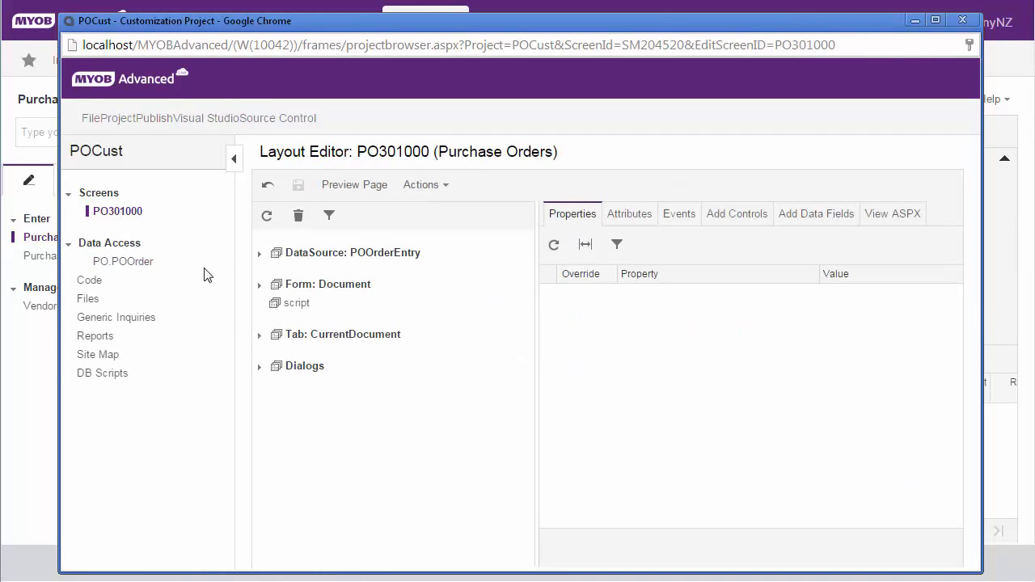
left_click(260, 335)
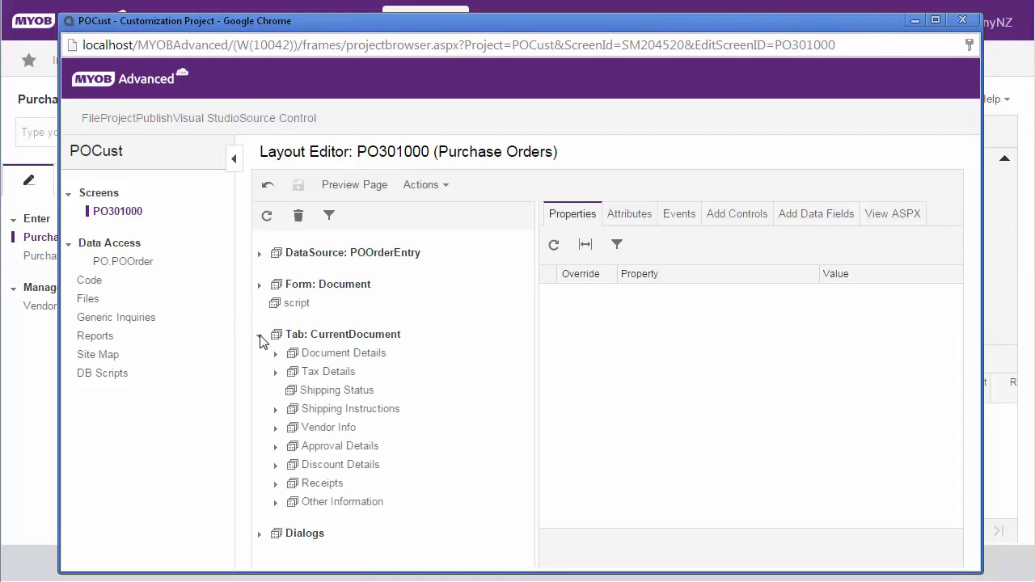
left_click(328, 394)
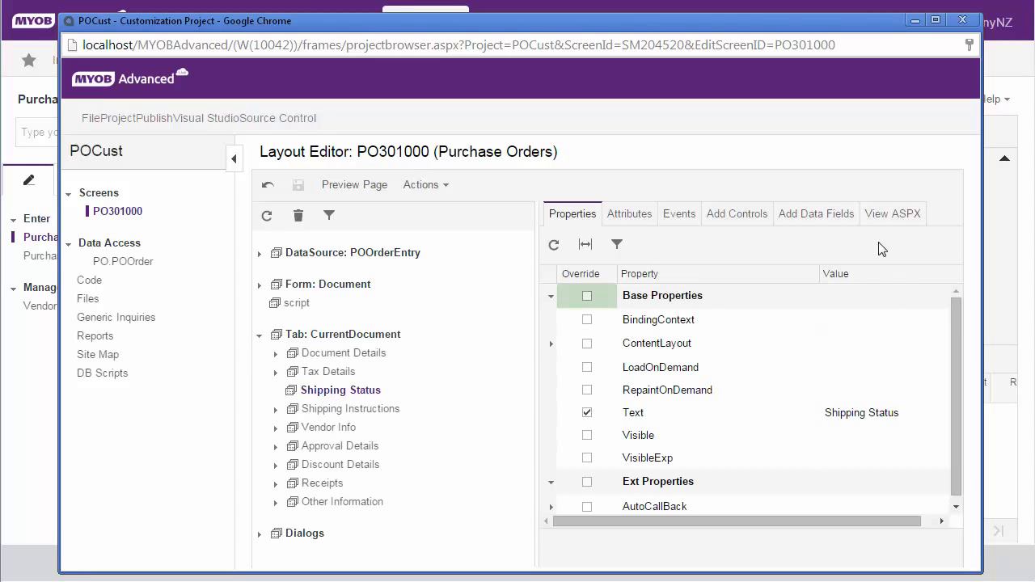
left_click(820, 215)
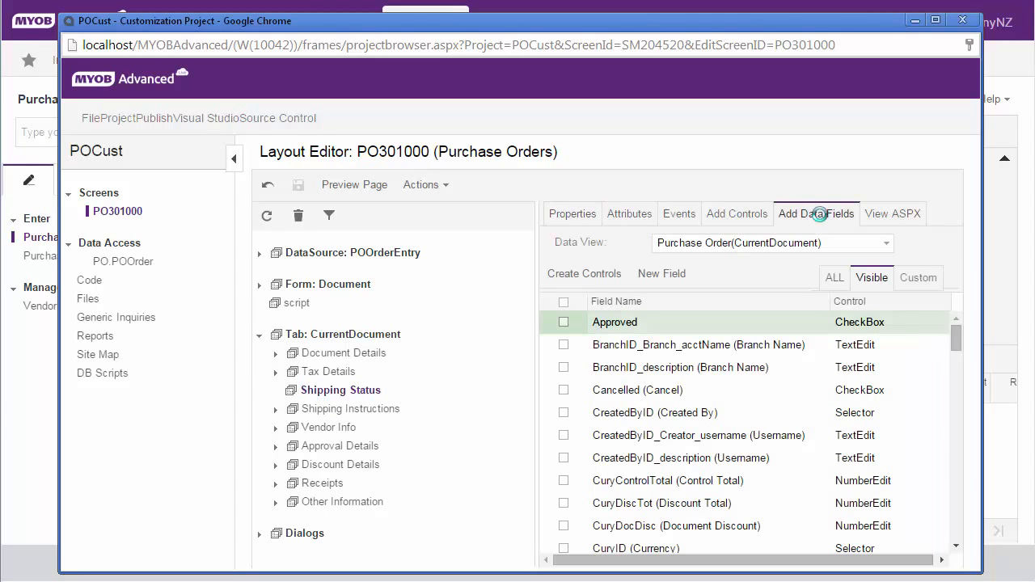
left_click(922, 281)
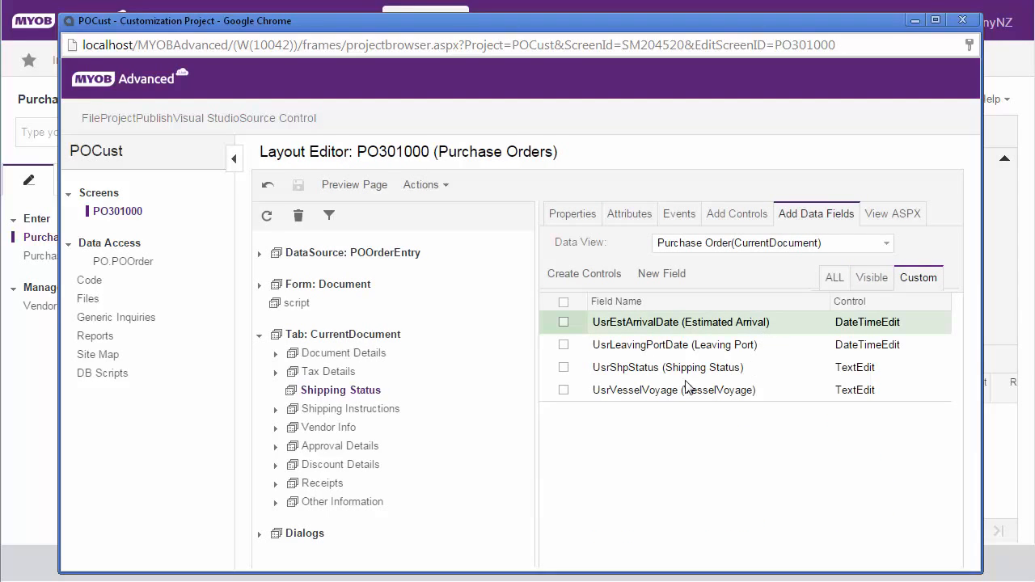
left_click(672, 374)
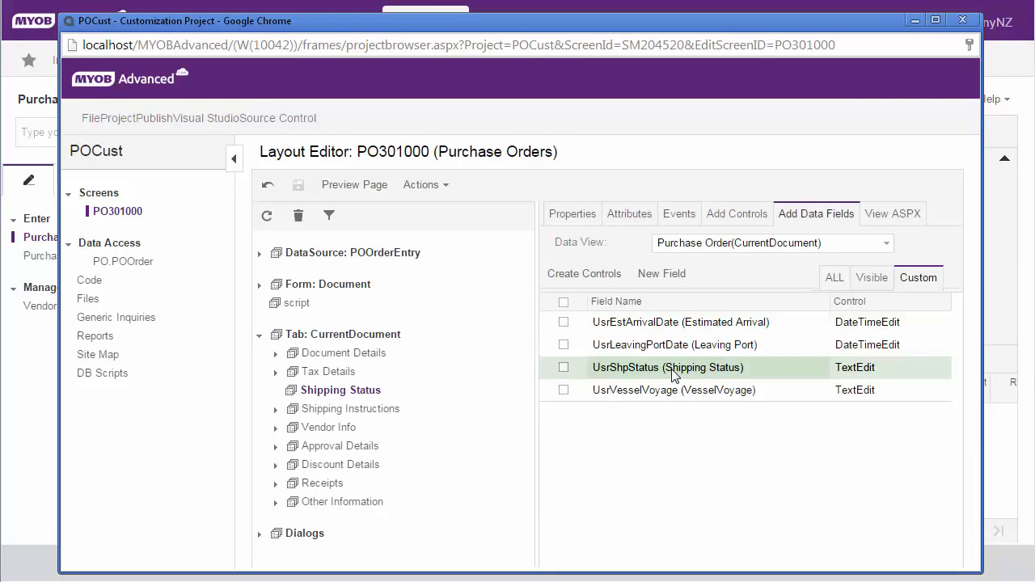
left_click(870, 369)
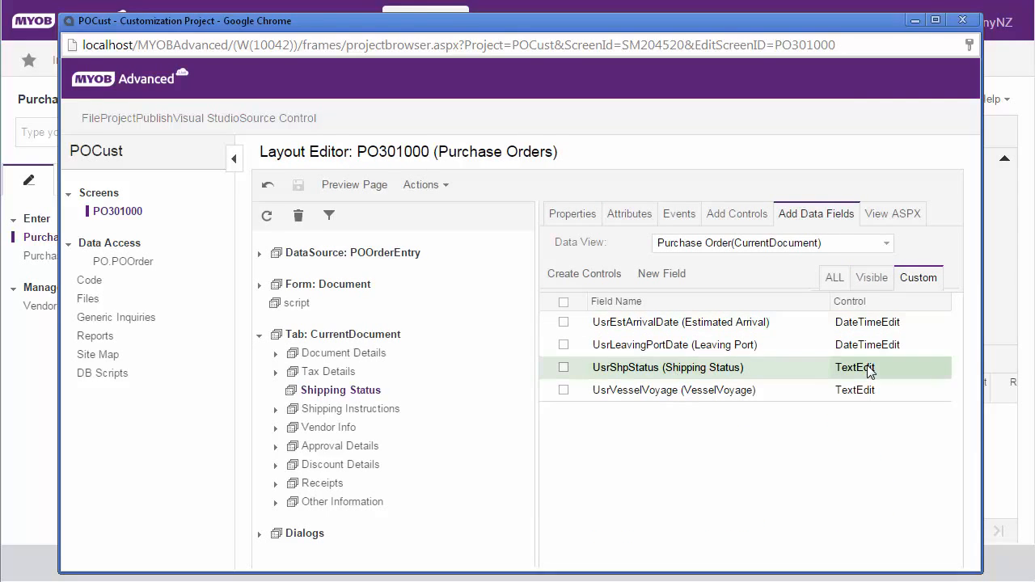
left_click(942, 367)
left_click(862, 464)
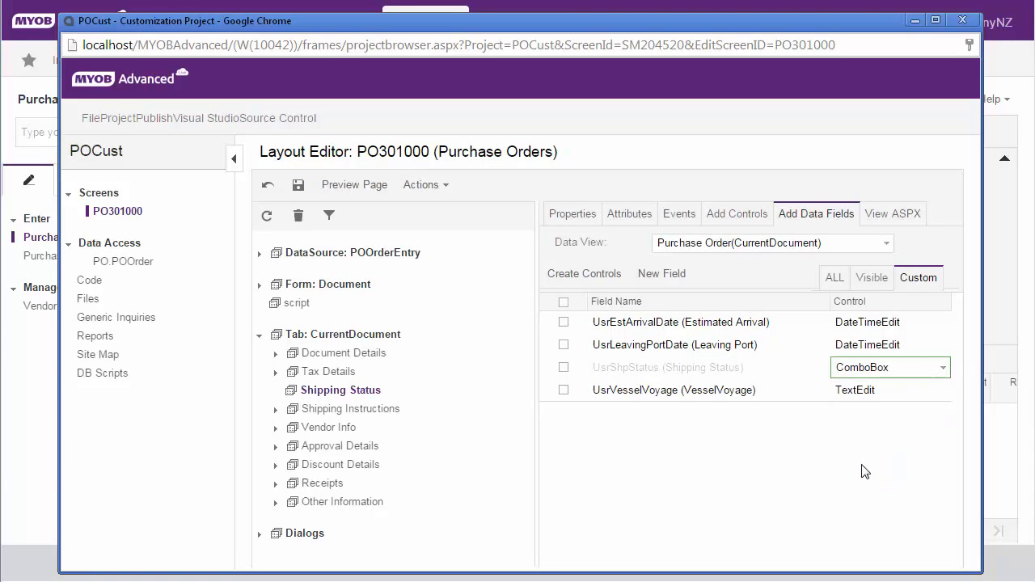
Create controls for all four custom shipping fields under the Shipping Status tab item and place the Shipping Status control first.
left_click(566, 324)
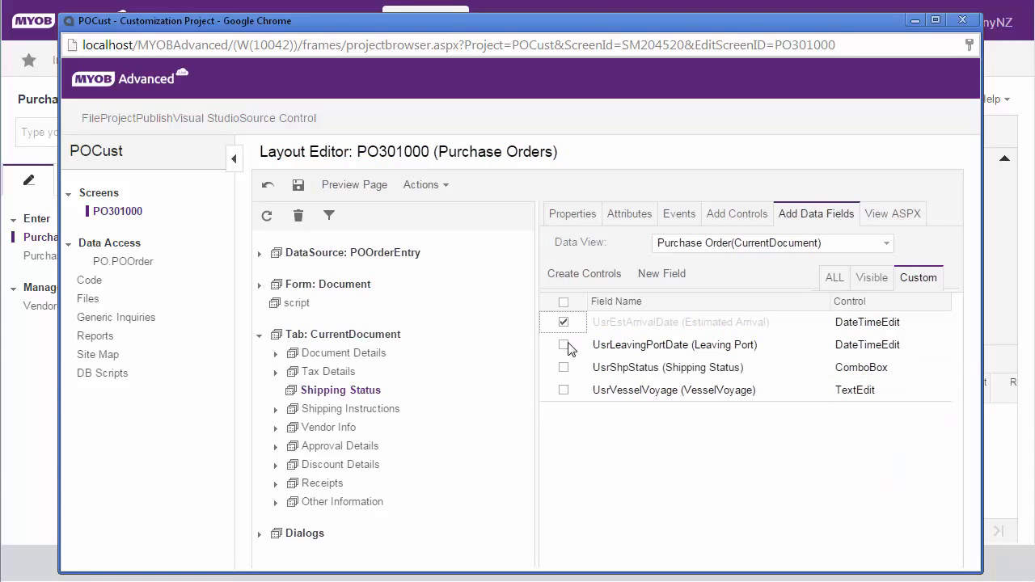
left_click(565, 345)
left_click(564, 368)
left_click(565, 390)
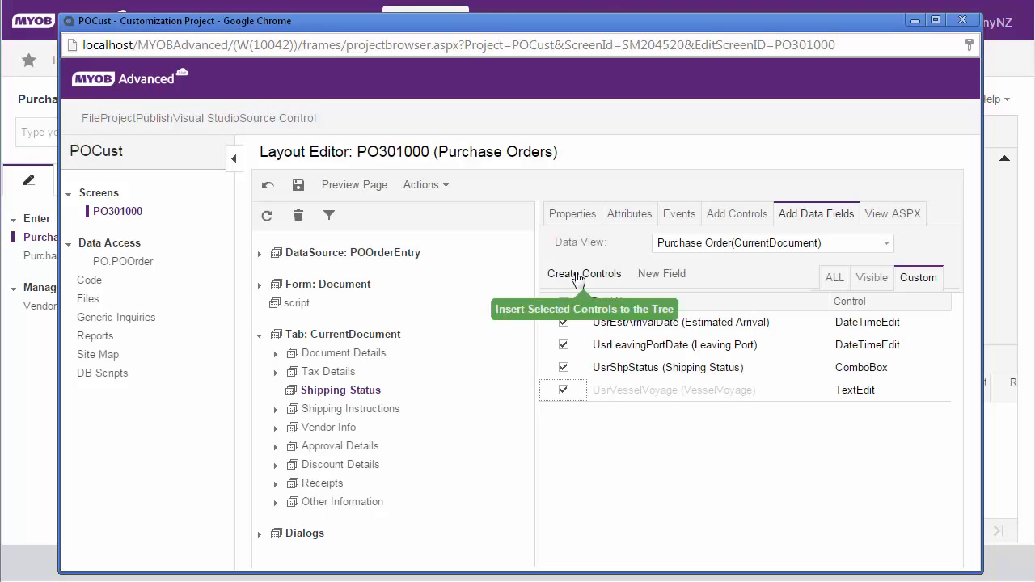
left_click(578, 275)
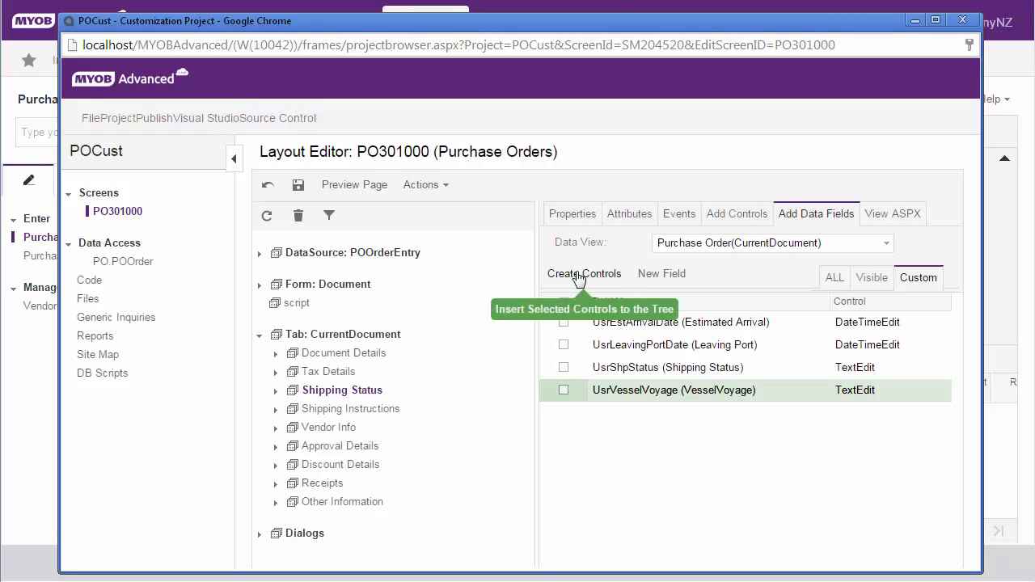
left_click(275, 391)
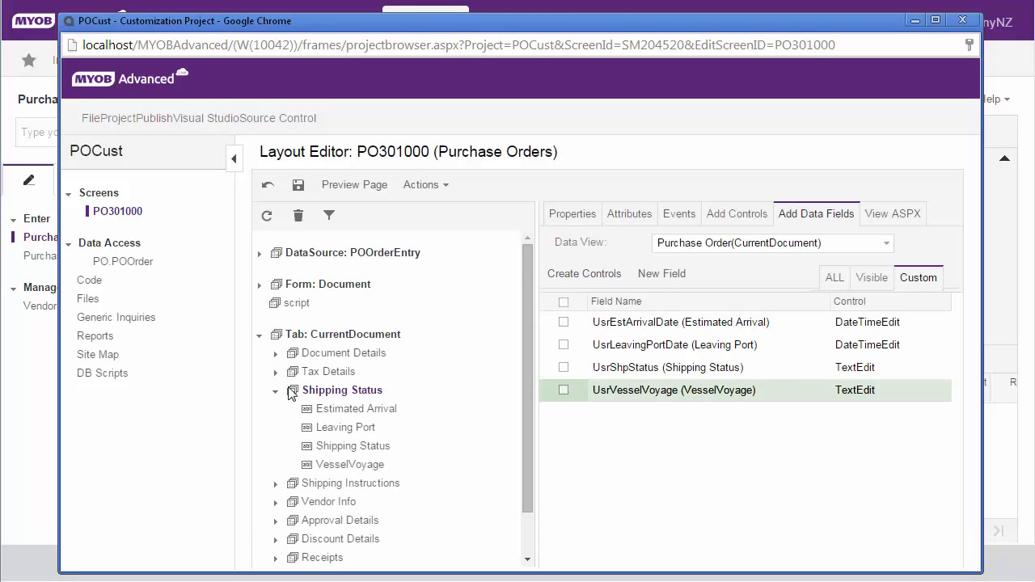
left_click_drag(290, 393, 356, 402)
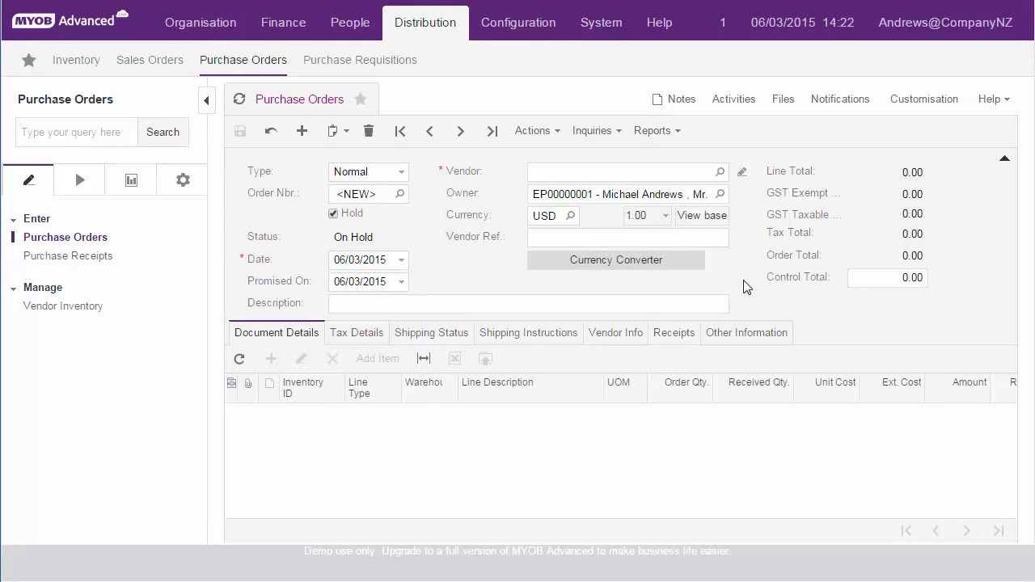
Inspect the tab element on the Purchase Orders screen's Shipping Status page and open it for customization in the Layout Editor.
left_click(446, 338)
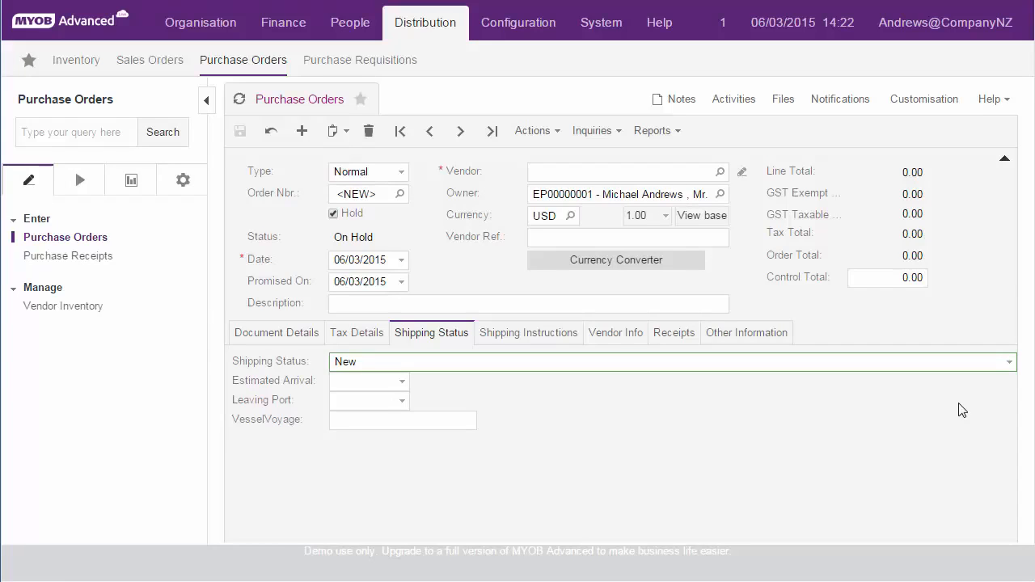
key("ctrl+alt")
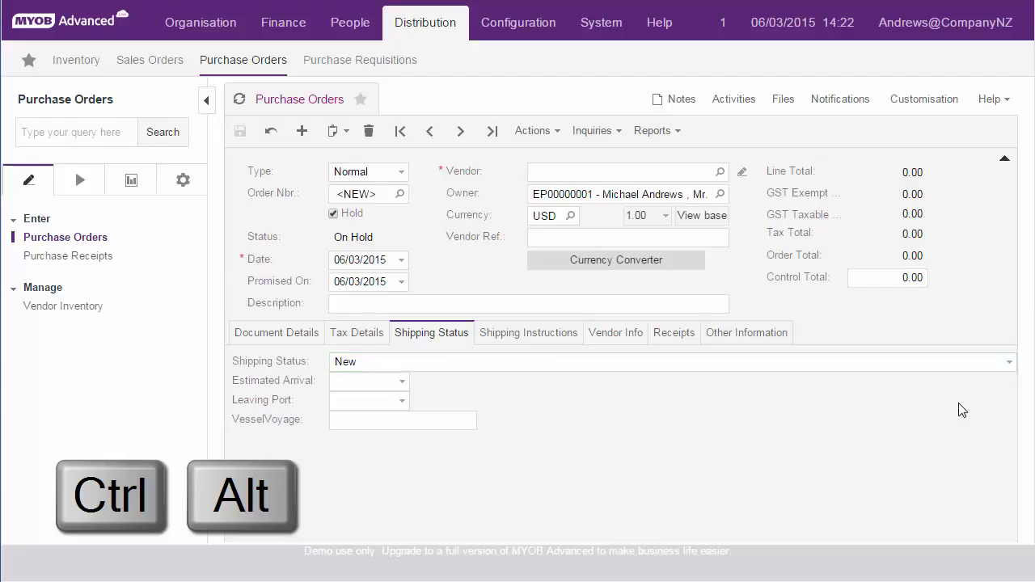
left_click(585, 421, "ctrl+alt")
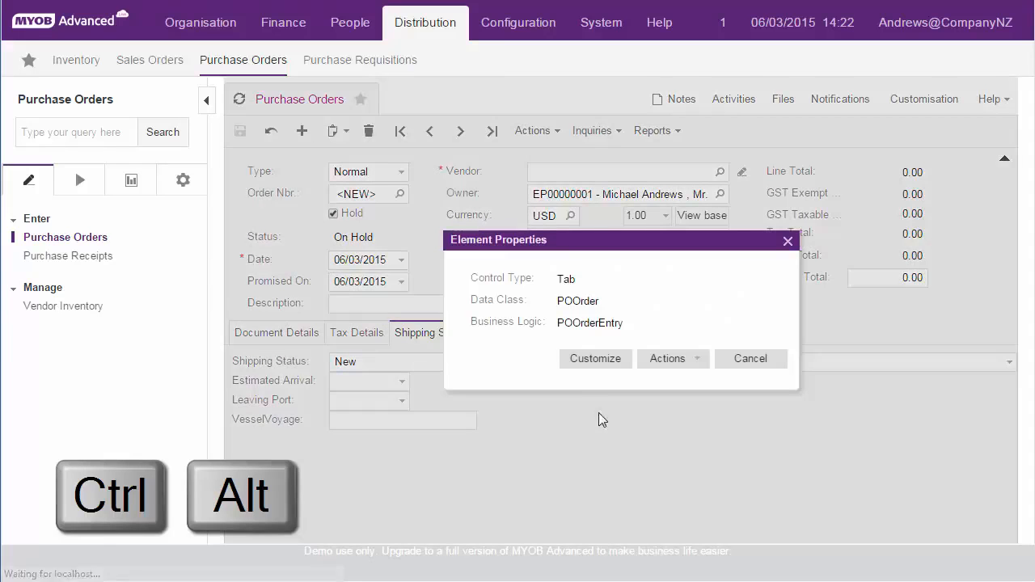
left_click(596, 360)
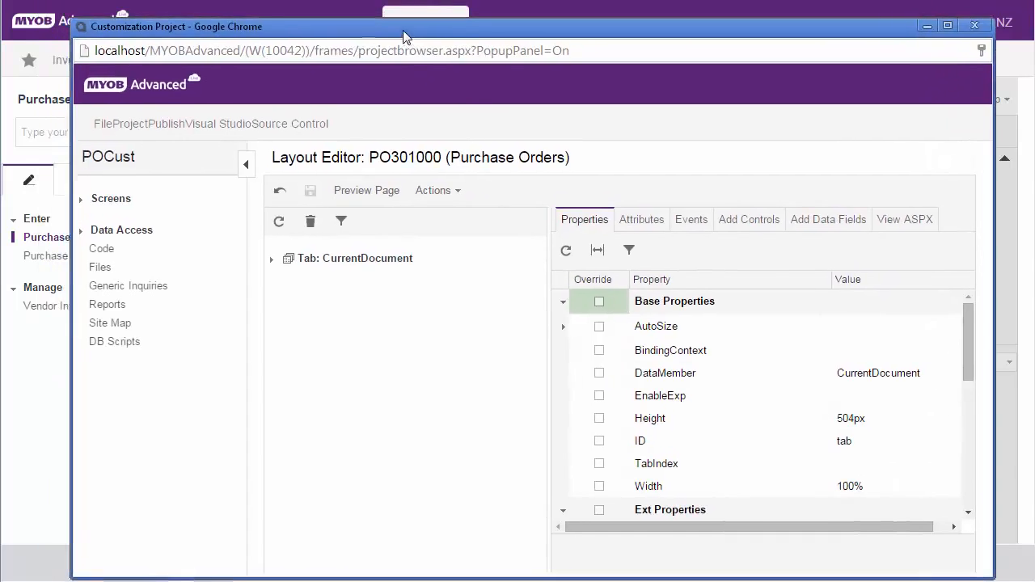
Add a Column layout rule to the Shipping Status tab item so that it contains the four shipping fields.
left_click(272, 259)
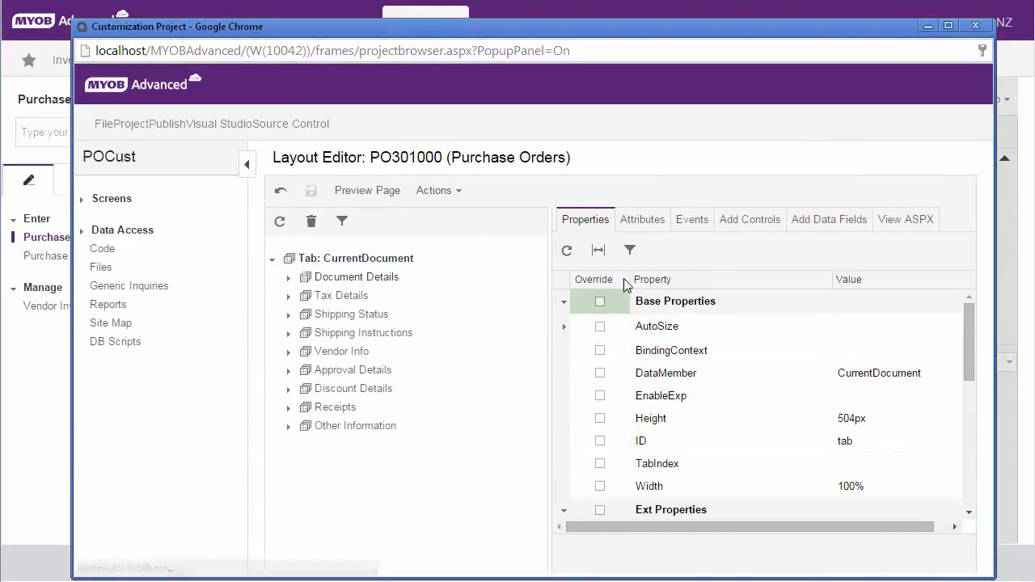
left_click(743, 226)
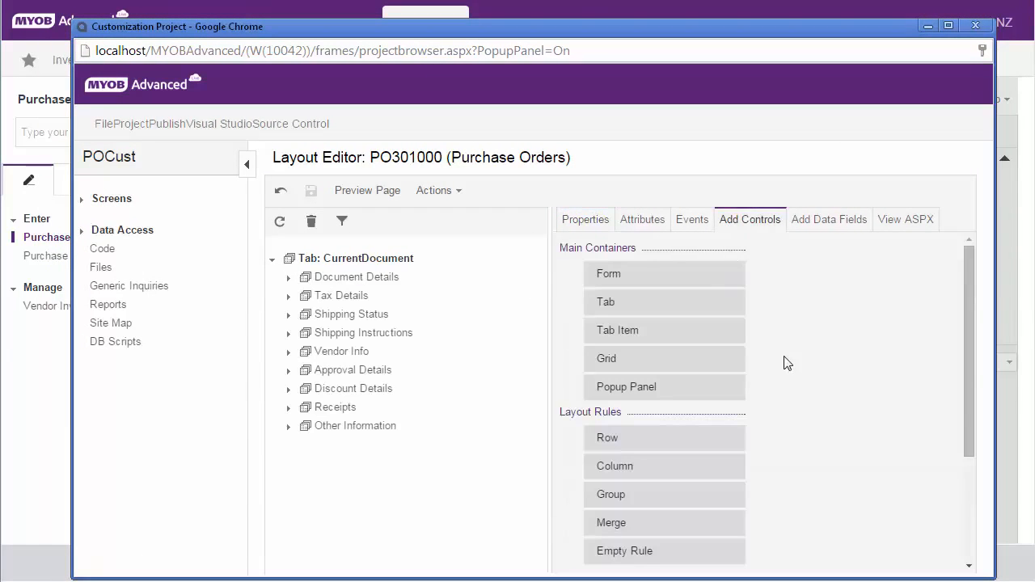
scroll(716, 356, "down", 1)
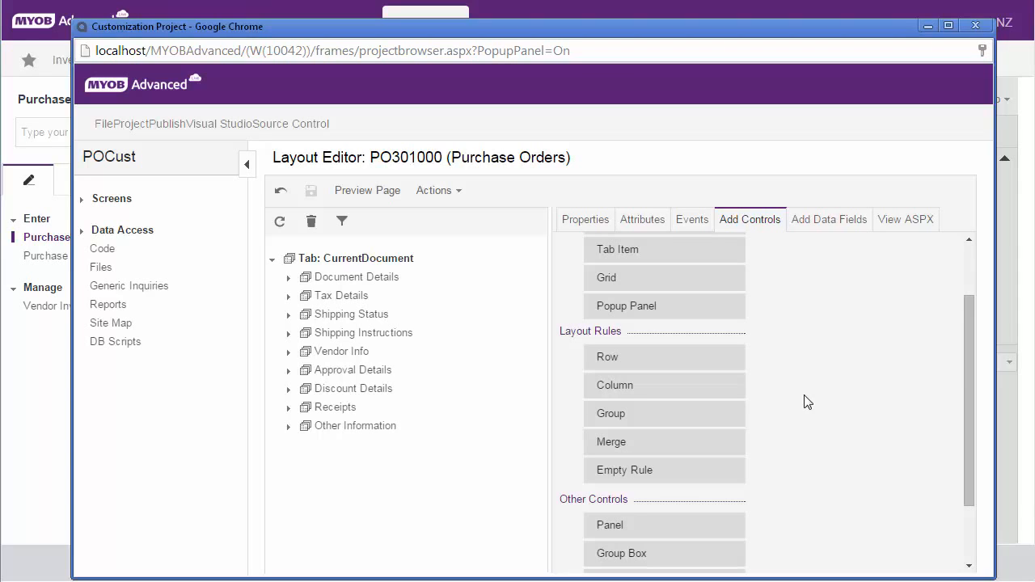
left_click(288, 315)
left_click_drag(628, 393, 381, 335)
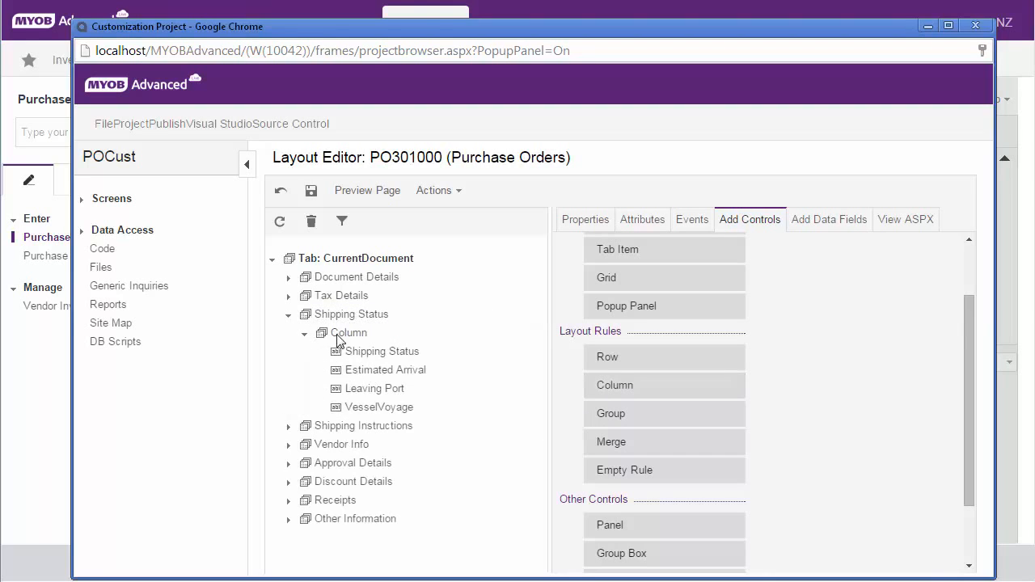
left_click(304, 333)
Set the ColumnWidth of the Shipping Status column to m and save the layout.
left_click(348, 334)
left_click(588, 220)
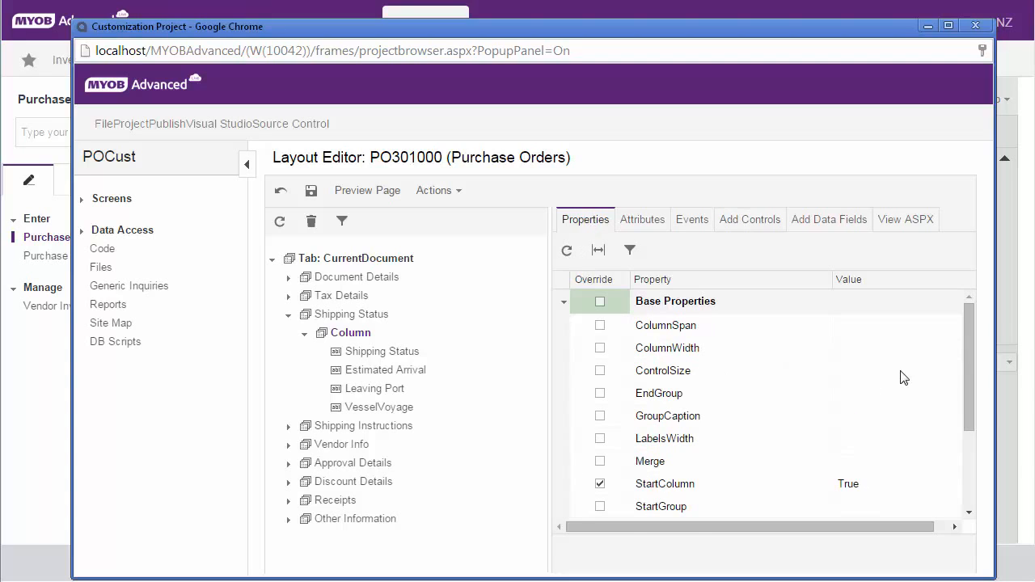
left_click(903, 348)
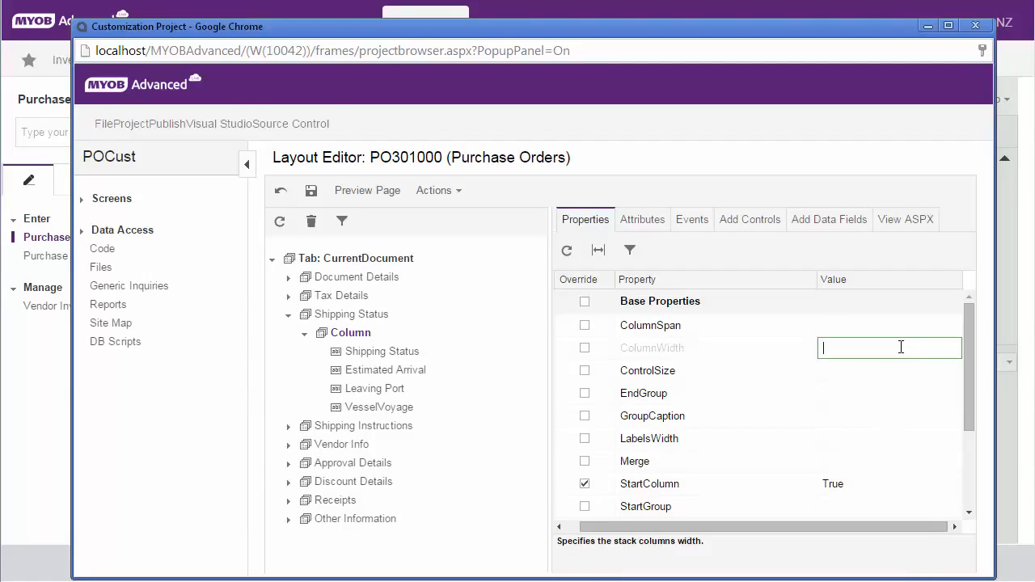
type("m")
left_click(312, 191)
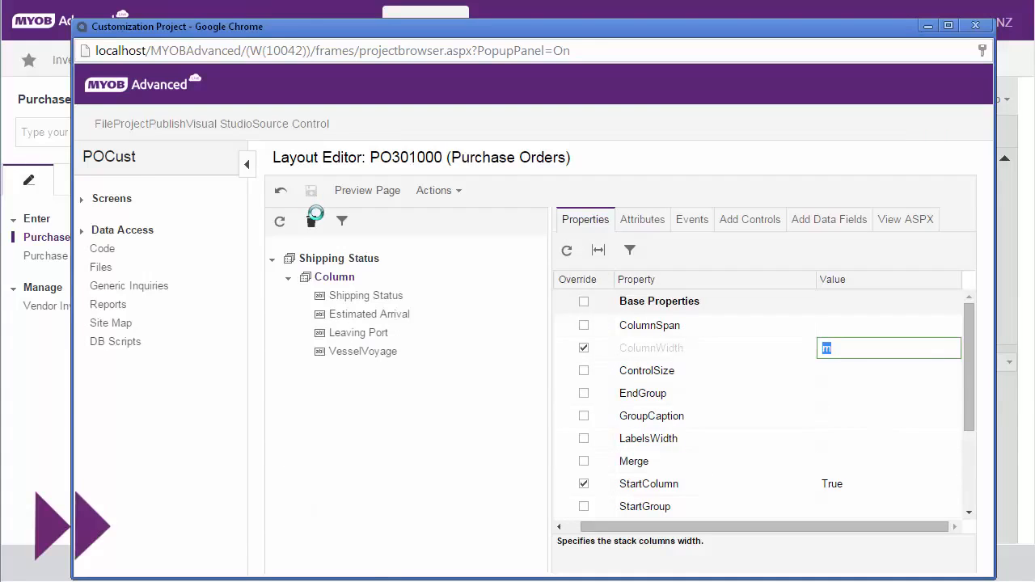
Publish the customization project, then close the project window and the Element Properties dialog.
left_click(166, 124)
left_click(194, 179)
left_click(444, 194)
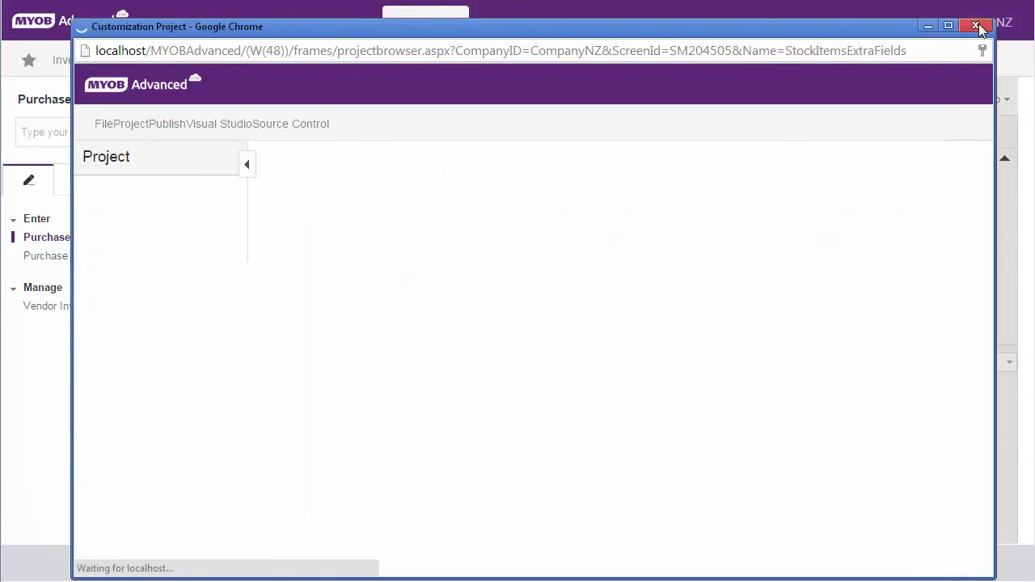
left_click(976, 26)
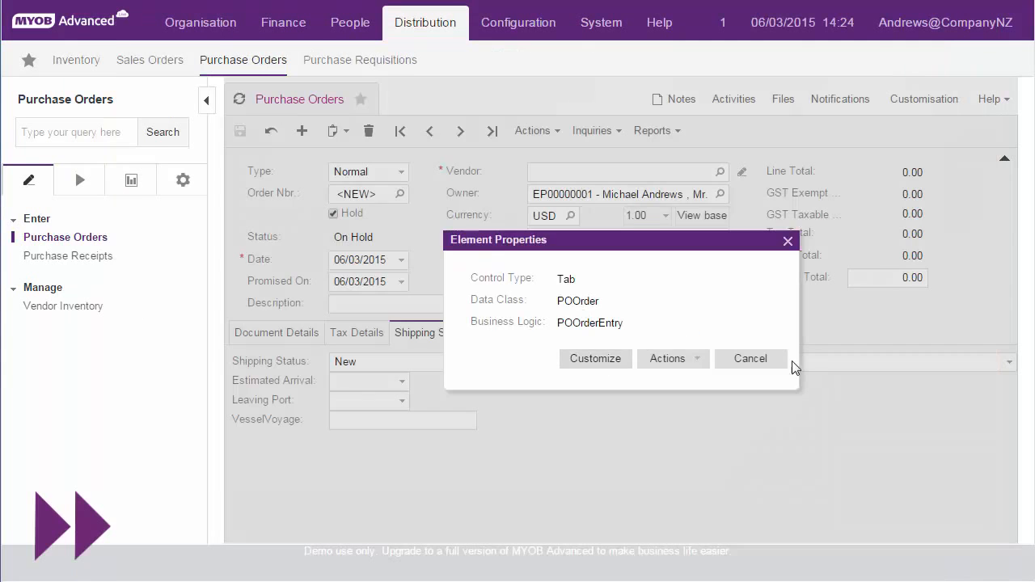
left_click(781, 361)
Review the Shipping Status page of the purchase order, checking the Estimated Arrival date field and the Shipping Status options.
left_click(444, 335)
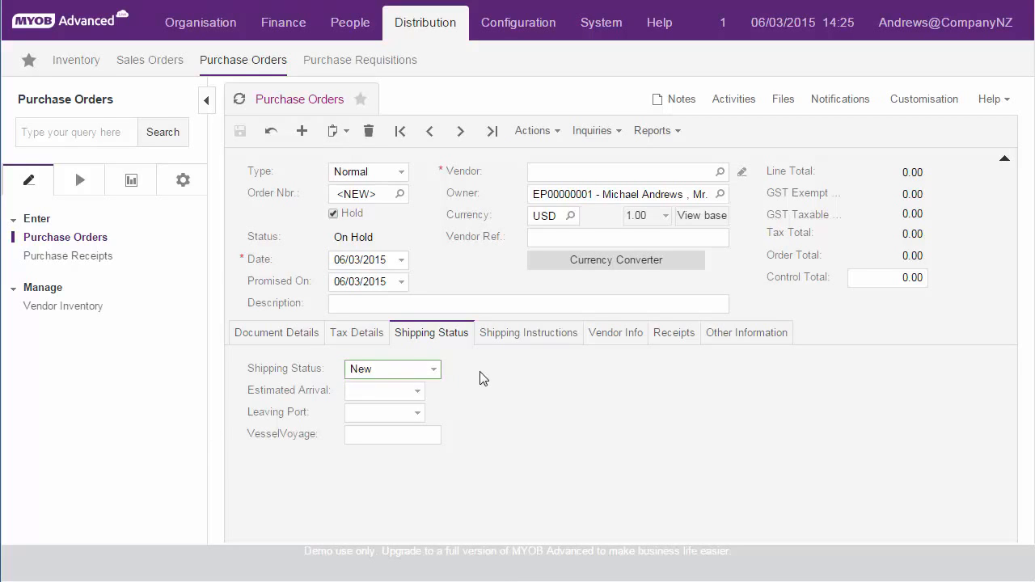
left_click(415, 393)
left_click(417, 395)
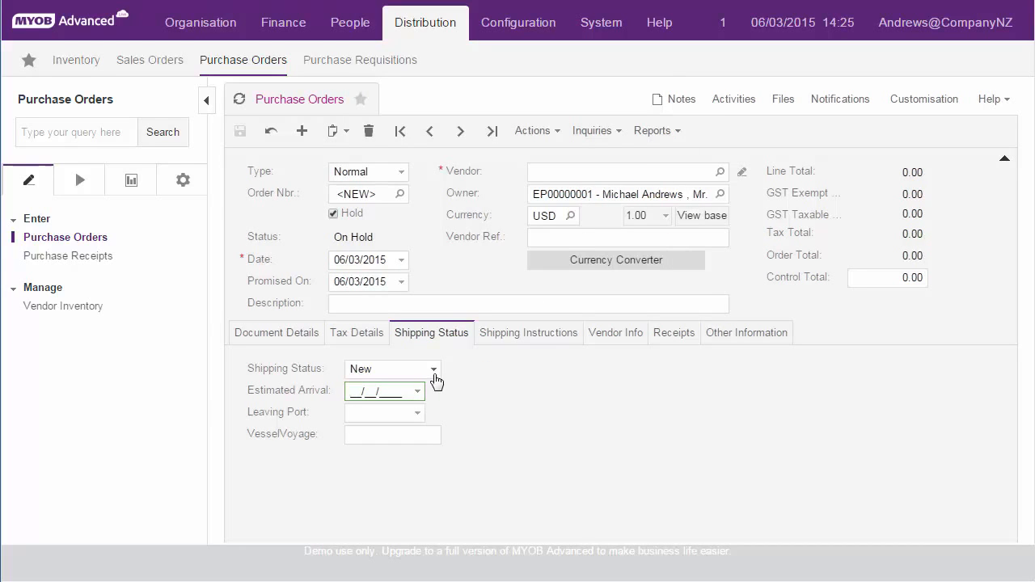
left_click(435, 371)
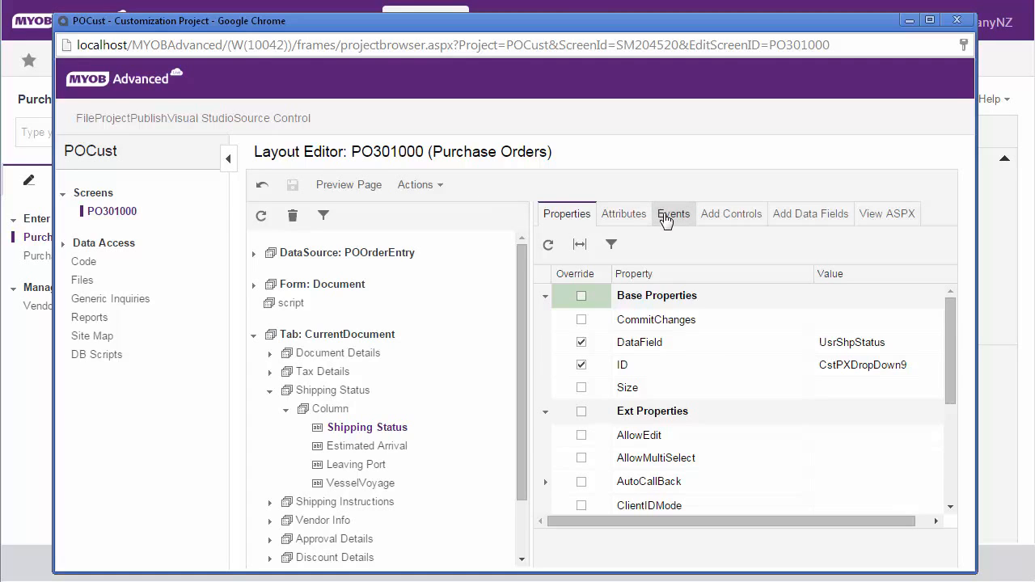
View the events of the Shipping Status control in the PO301000 layout.
left_click(665, 219)
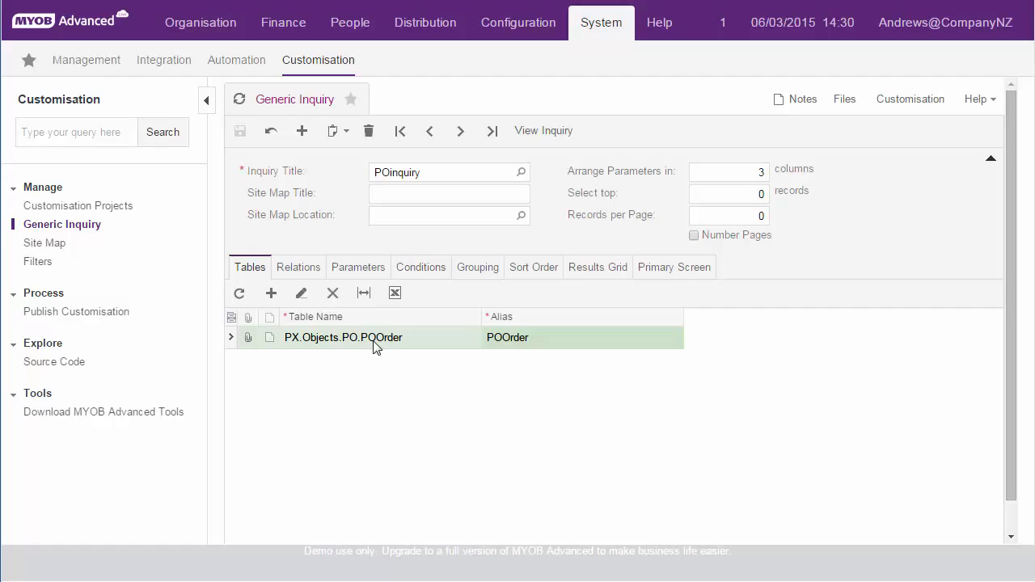
In the POinquiry results grid, browse the POOrder data fields down to the custom Usr shipping fields.
left_click(600, 272)
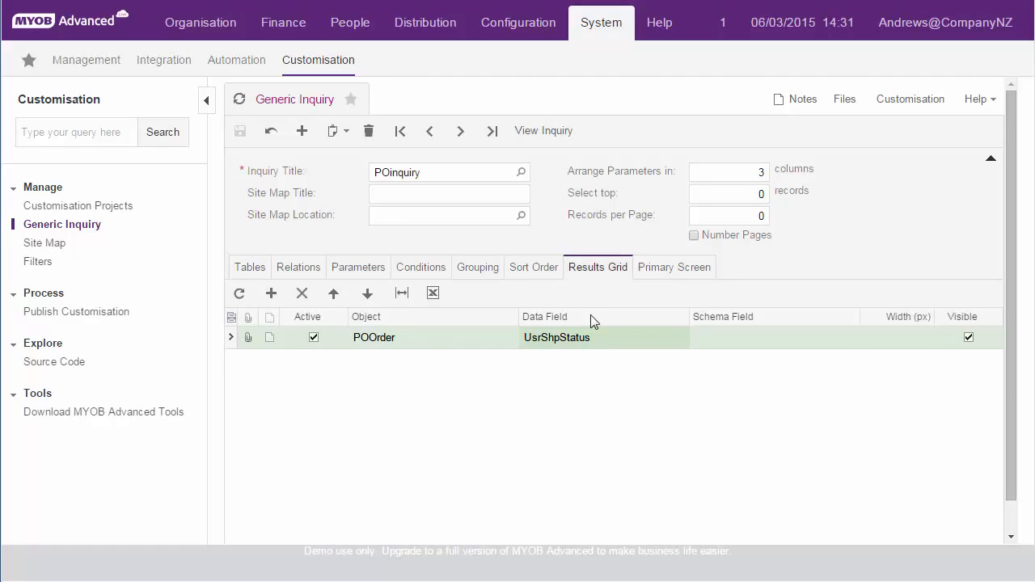
left_click(660, 339)
left_click(694, 338)
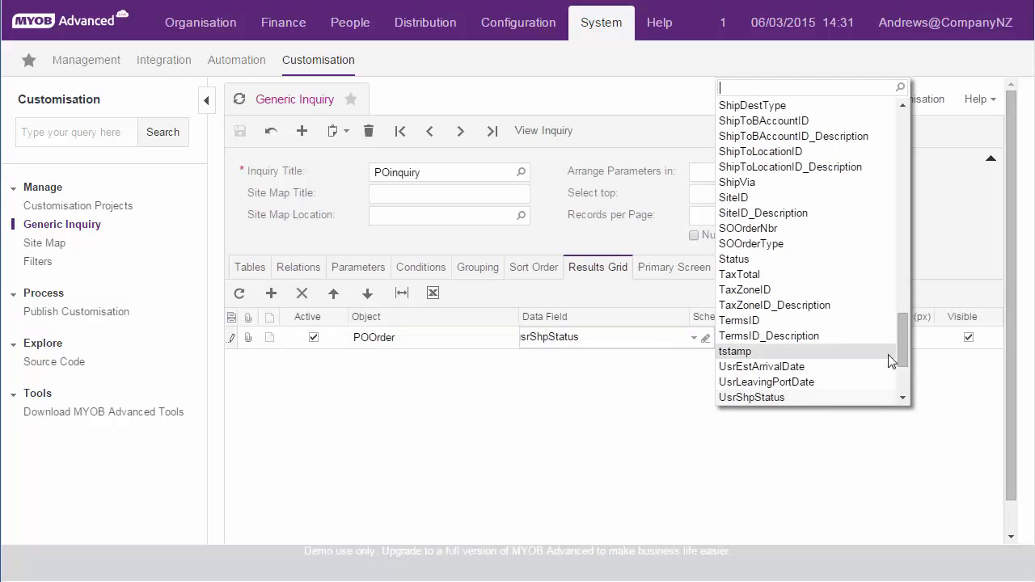
left_click_drag(902, 347, 904, 374)
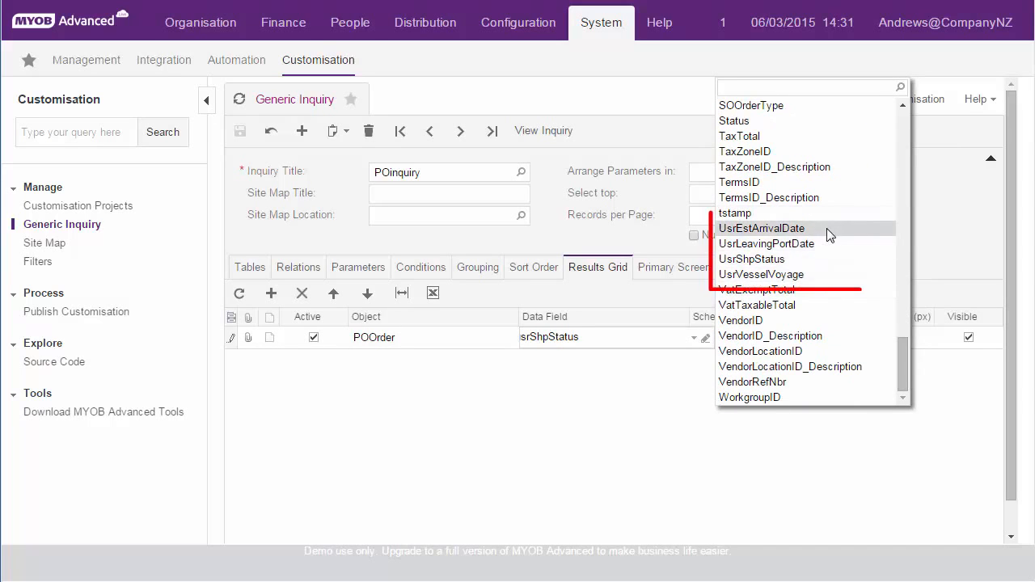